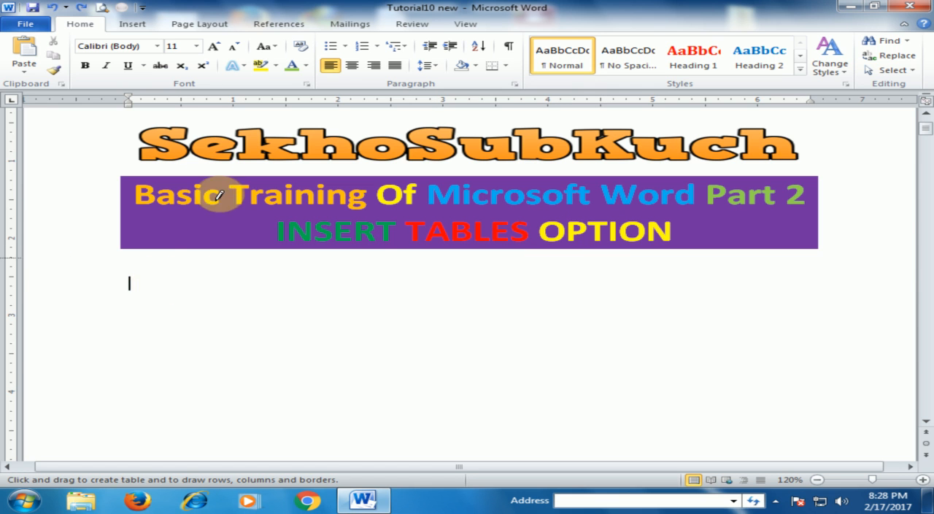
# Insert a table with 4 columns and 5 rows below the INSERT TABLES OPTION heading
pyautogui.click(141, 28)
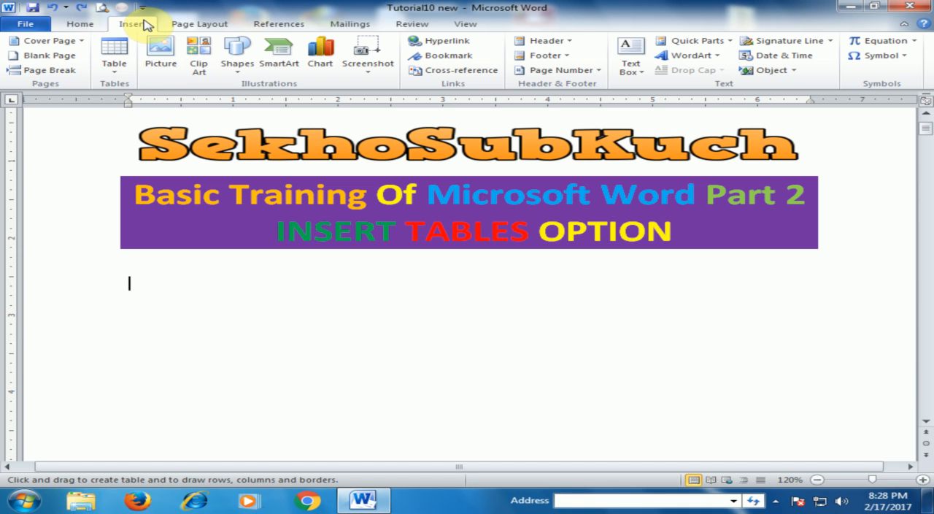
pyautogui.click(116, 76)
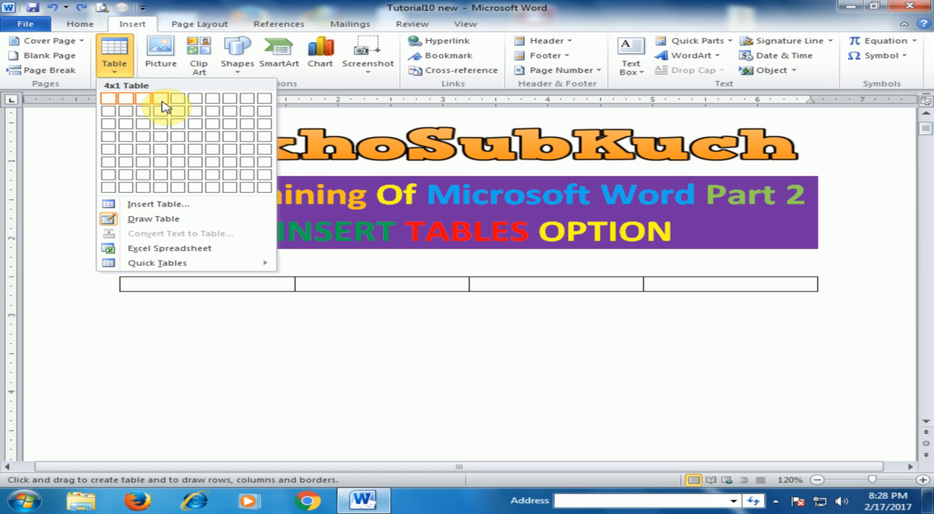
pyautogui.click(165, 158)
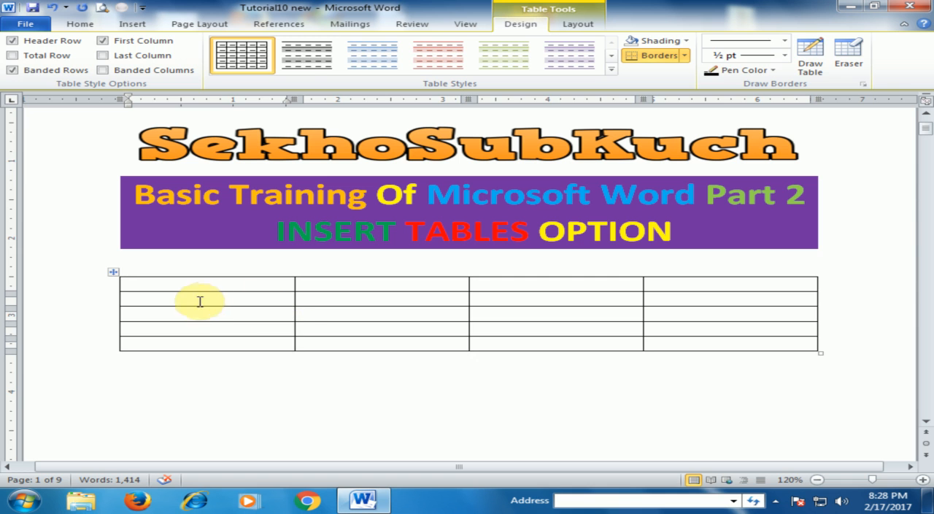
# Insert a second table below the first one, specifying 3 columns and 4 rows with automatic fixed column width
pyautogui.click(161, 379)
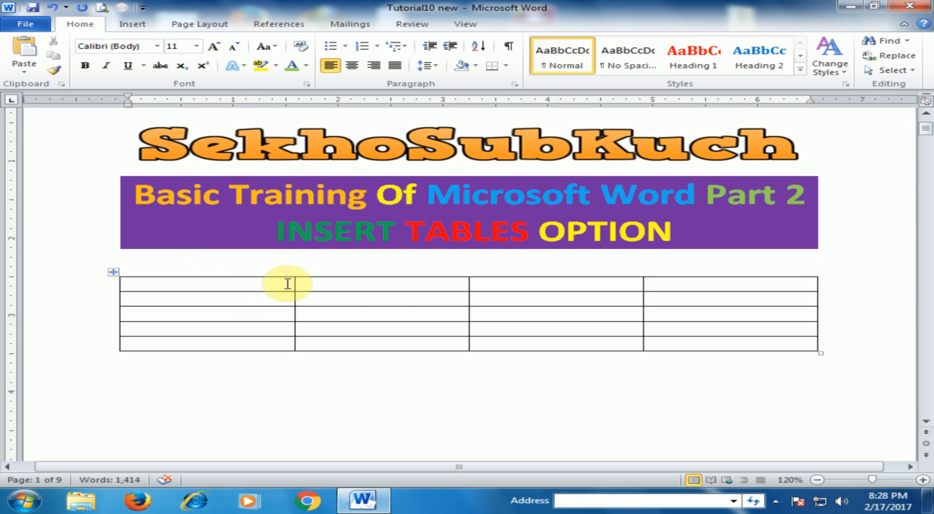
pyautogui.click(133, 27)
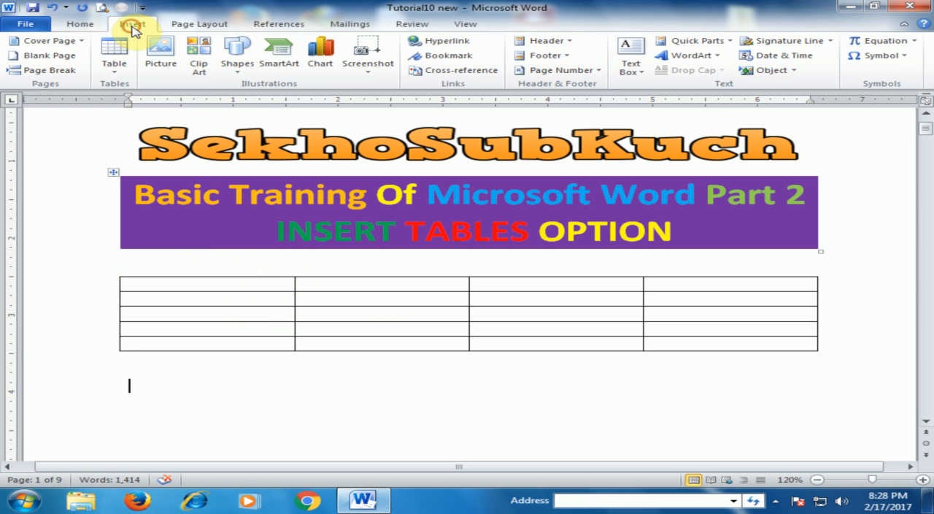
pyautogui.click(113, 64)
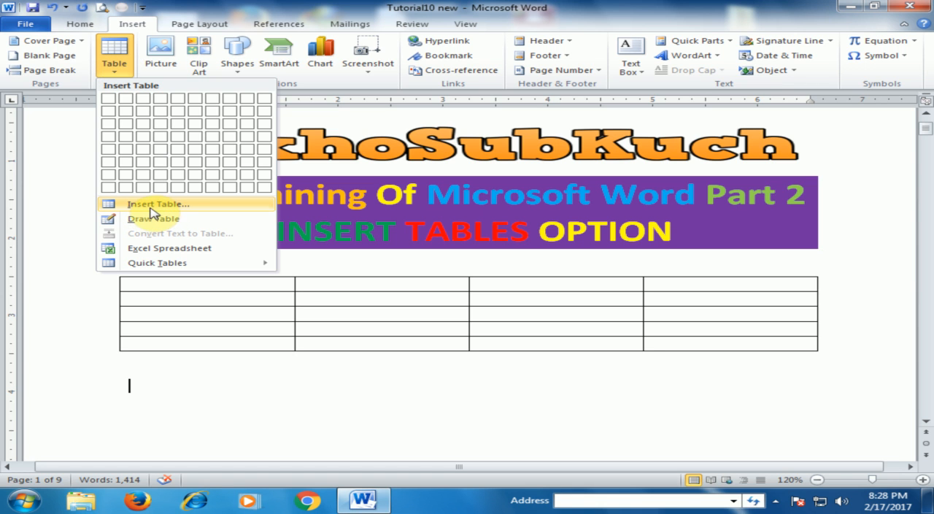
pyautogui.click(177, 210)
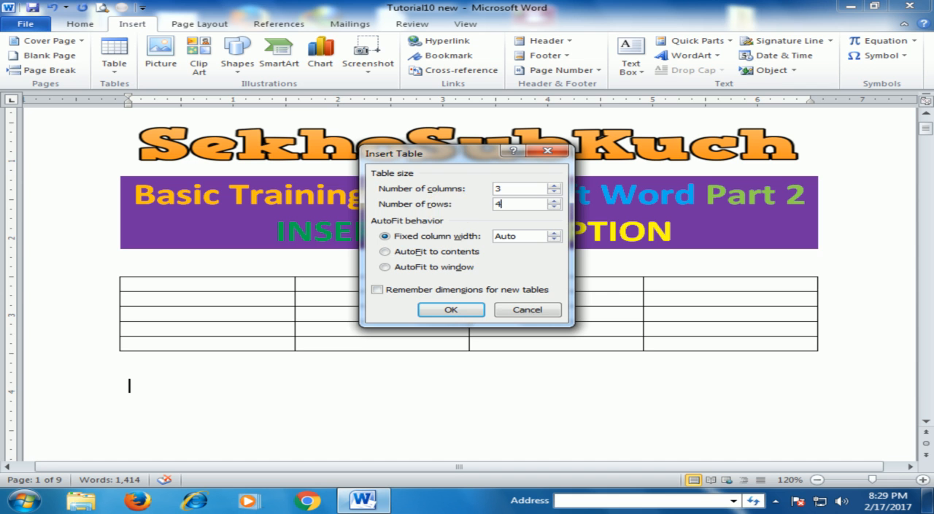
pyautogui.click(461, 314)
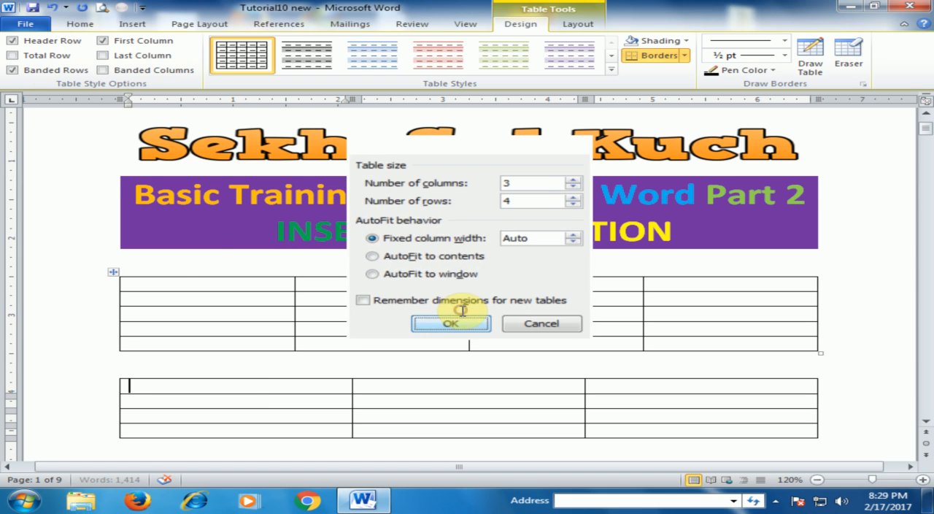
pyautogui.scroll(-2, 292, 336)
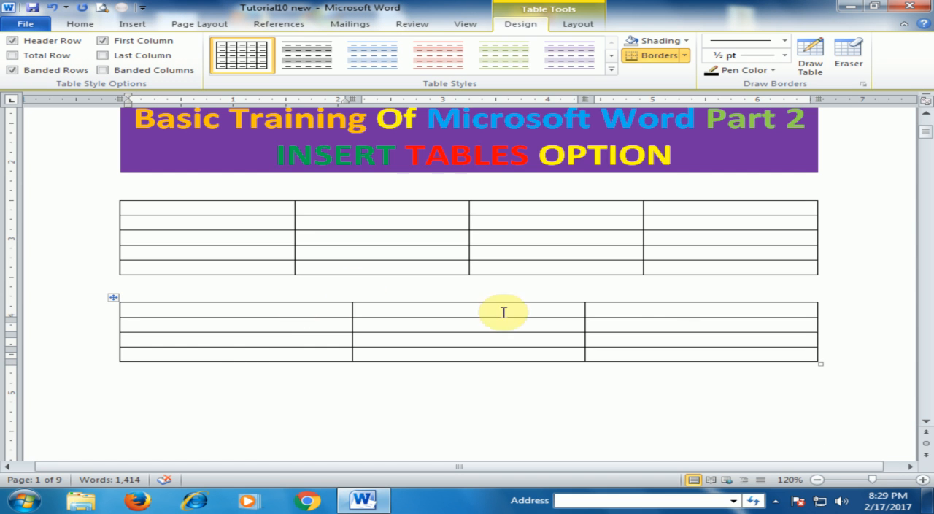
# Draw the outer frame of a single-cell table about 6.6 inches wide below the three-column table using Draw Table
pyautogui.click(190, 403)
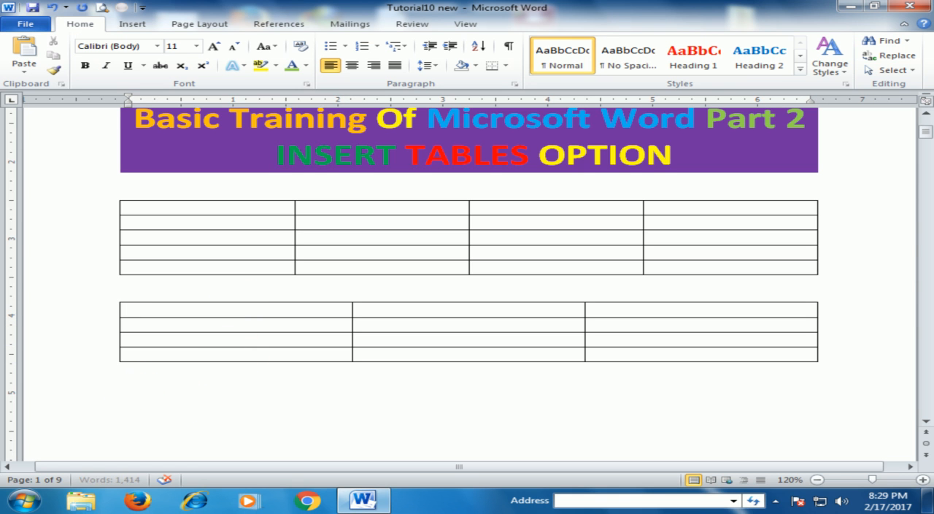
pyautogui.click(137, 23)
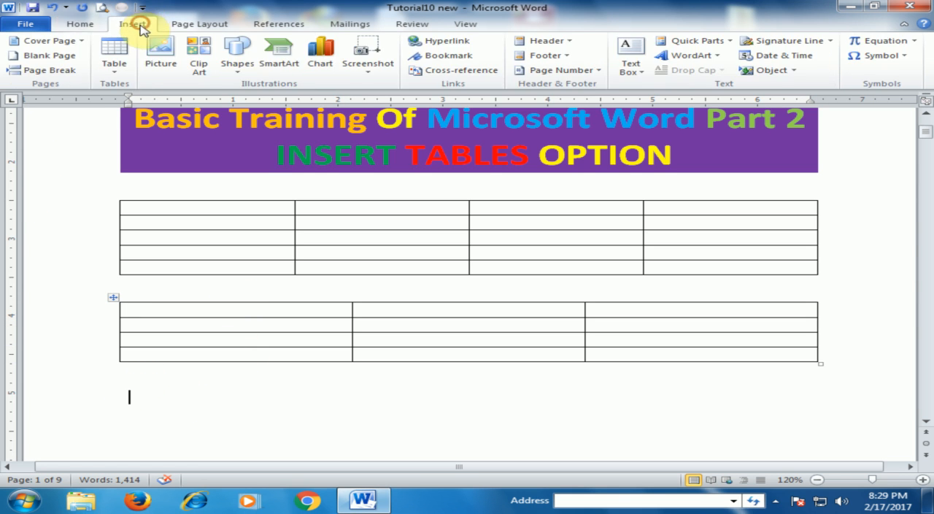
pyautogui.click(116, 58)
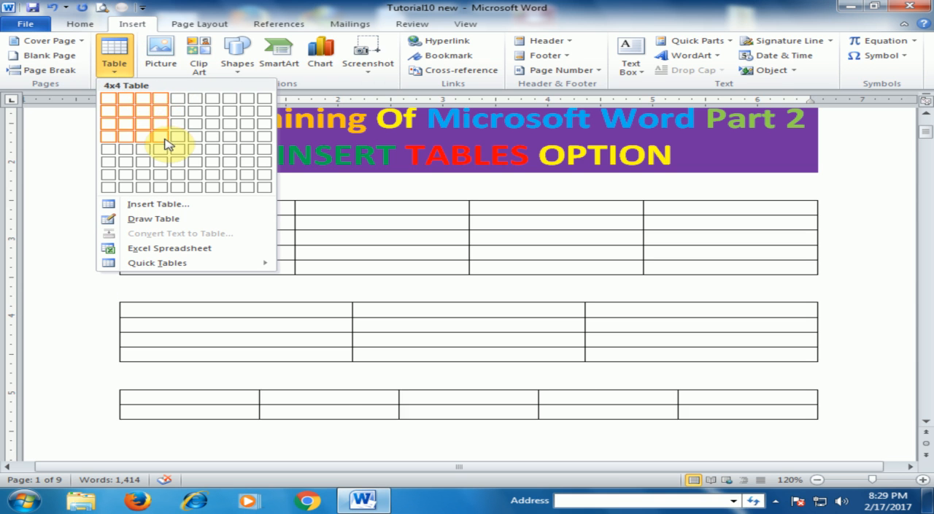
pyautogui.click(174, 223)
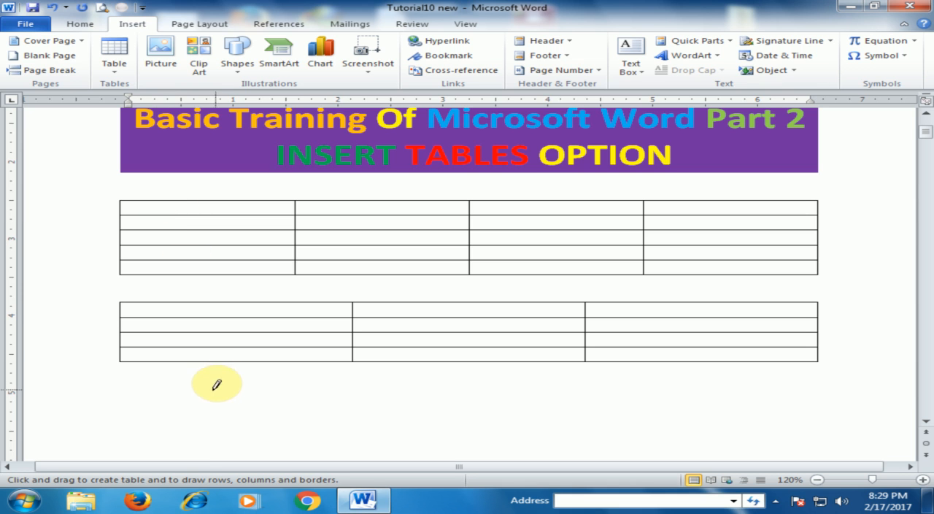
pyautogui.moveTo(128, 398)
pyautogui.mouseDown()
pyautogui.moveTo(431, 413)
pyautogui.moveTo(823, 413)
pyautogui.moveTo(816, 435)
pyautogui.moveTo(822, 431)
pyautogui.mouseUp()
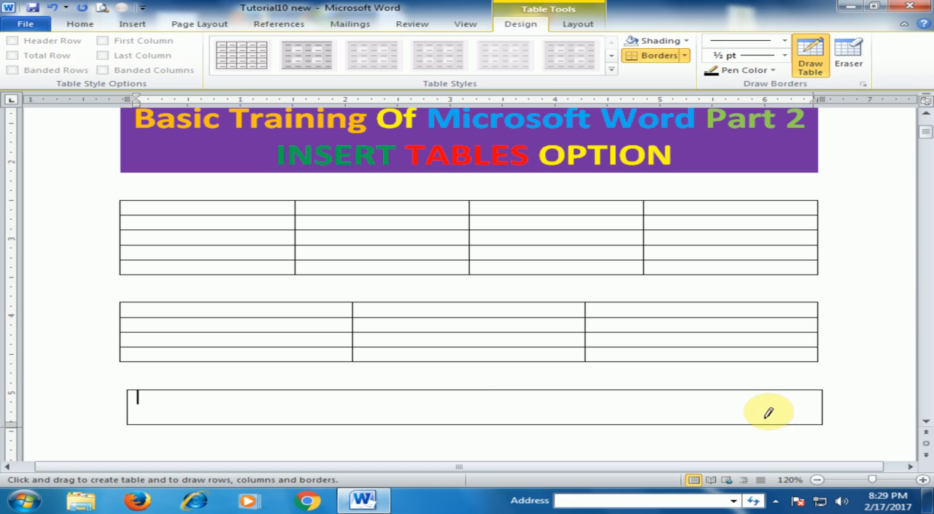
# Divide the drawn table into three rows and two columns, and split the wide cells of the second and third rows with vertical lines
pyautogui.scroll(-1, 269, 413)
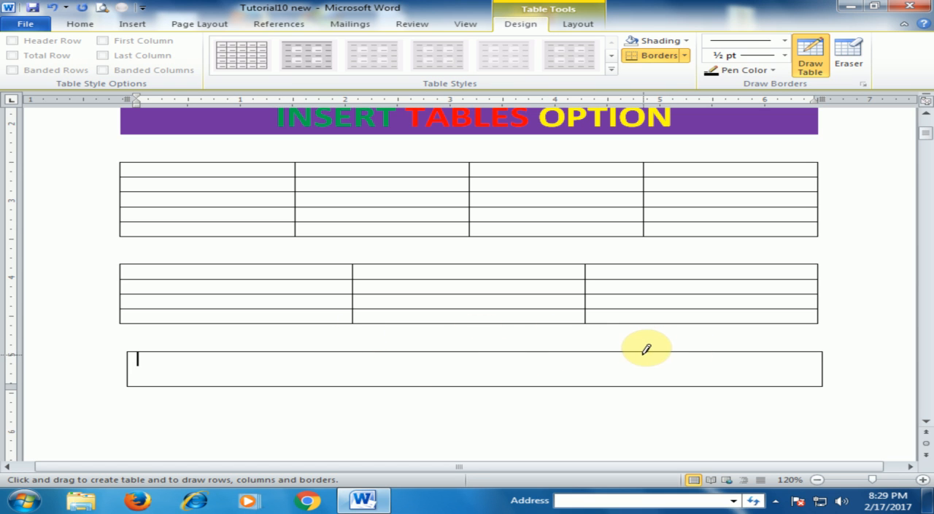
pyautogui.moveTo(626, 353); pyautogui.dragTo(634, 379)
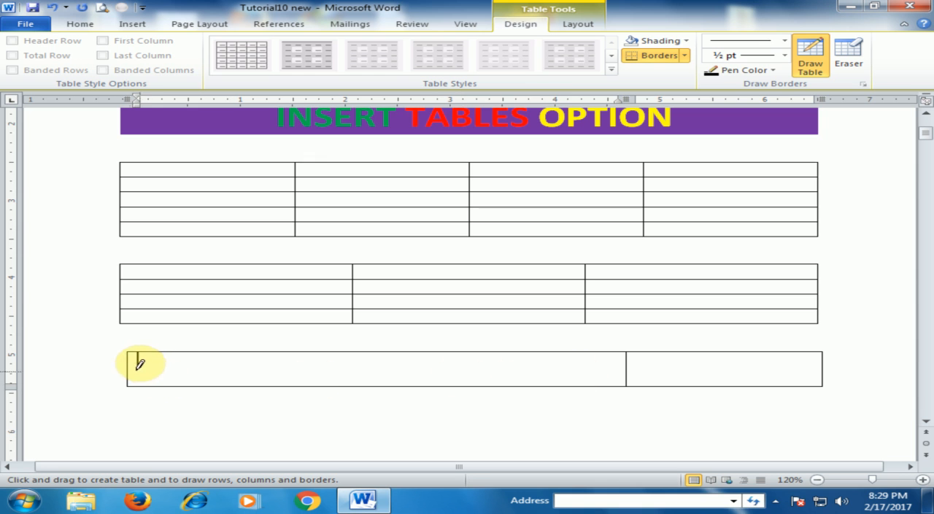
pyautogui.moveTo(131, 364); pyautogui.dragTo(778, 365)
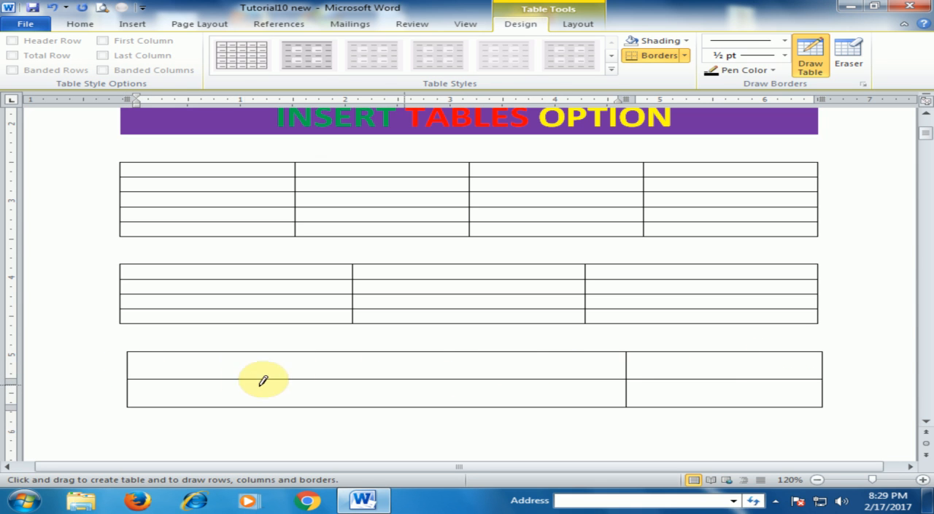
pyautogui.scroll(-1, 356, 390)
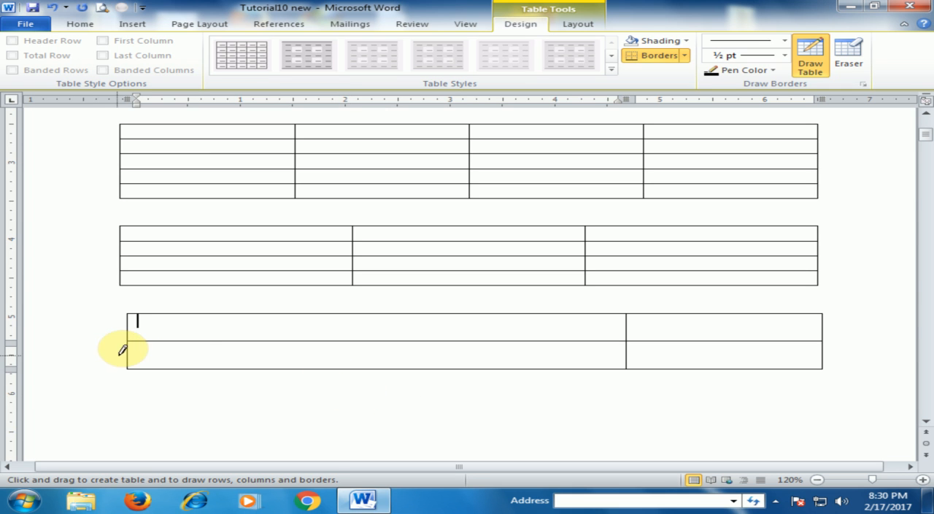
pyautogui.moveTo(131, 351); pyautogui.dragTo(787, 350)
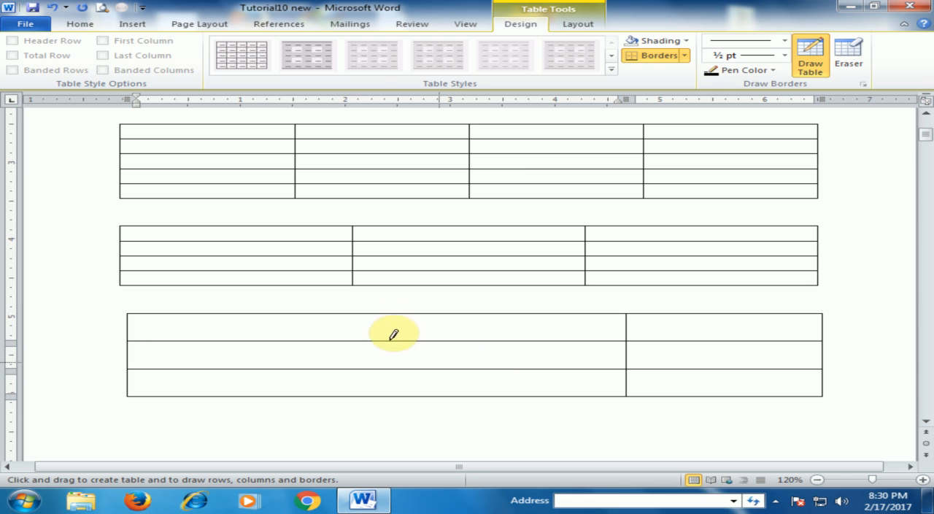
pyautogui.moveTo(364, 341); pyautogui.dragTo(365, 378)
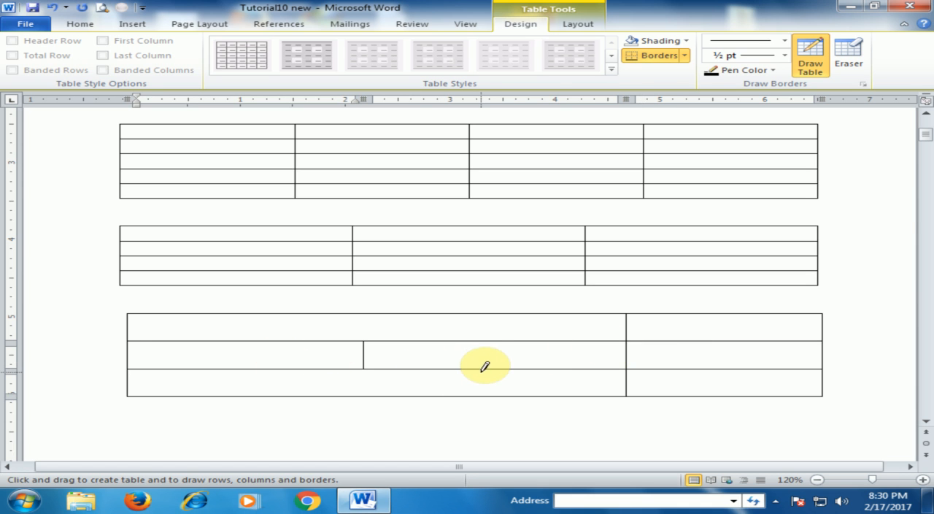
pyautogui.moveTo(482, 364); pyautogui.dragTo(484, 387)
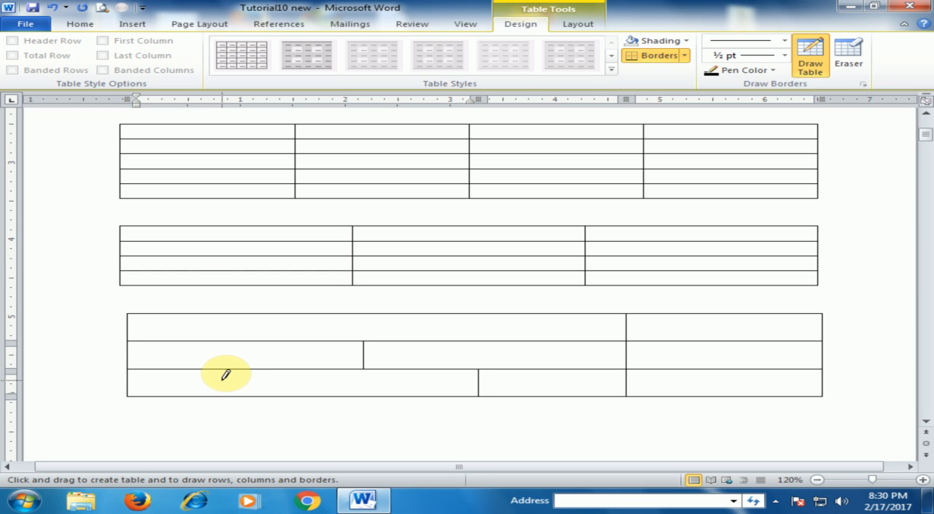
# Turn off table drawing and add blank lines between the three-column table and the drawn table
pyautogui.click(137, 27)
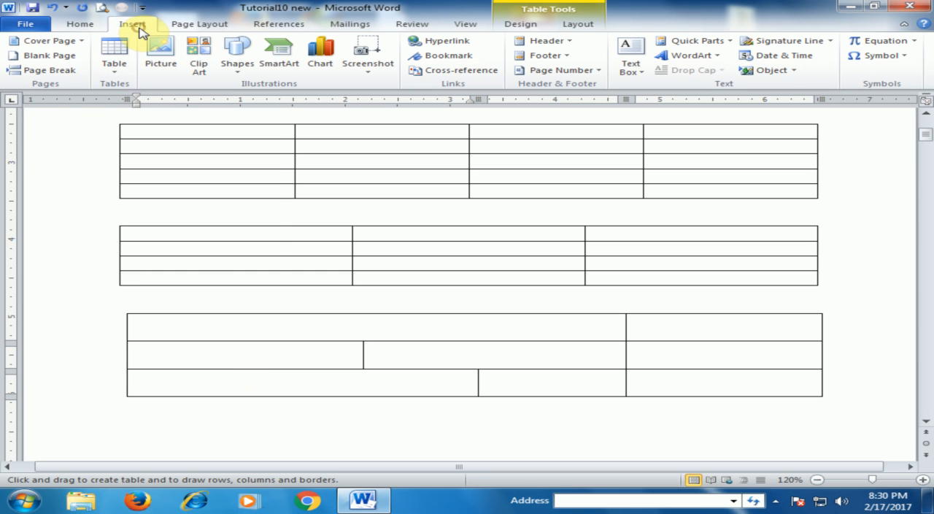
pyautogui.click(118, 67)
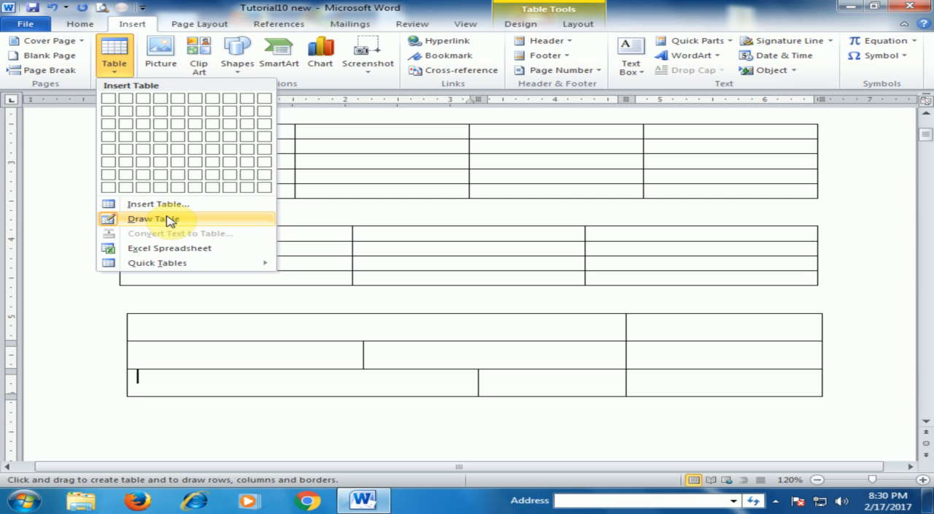
pyautogui.click(162, 432)
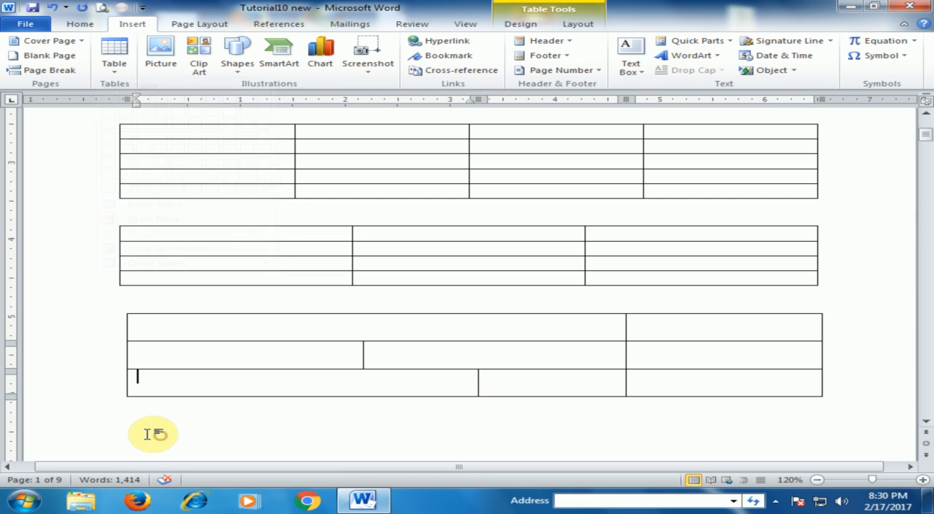
pyautogui.moveTo(139, 431)
pyautogui.mouseDown()
pyautogui.moveTo(125, 426)
pyautogui.moveTo(129, 417)
pyautogui.mouseUp()
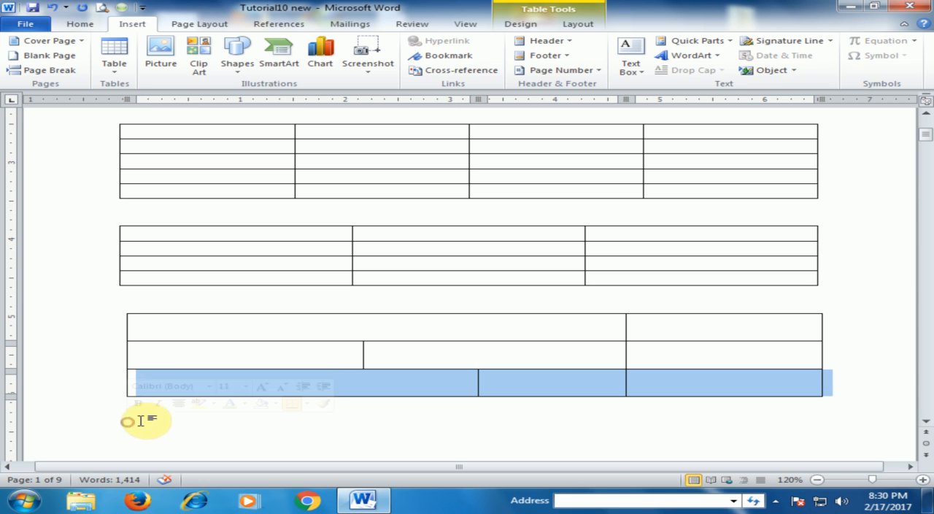
pyautogui.click(585, 424)
pyautogui.click(149, 426)
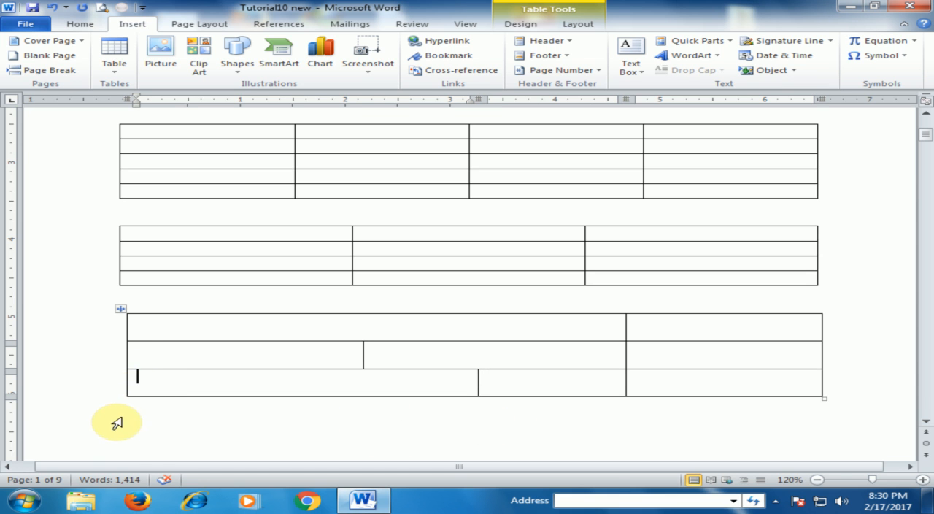
pyautogui.scroll(-3, 115, 432)
# Insert an embedded Excel spreadsheet between the three-column table and the drawn table, and return to the document
pyautogui.click(114, 59)
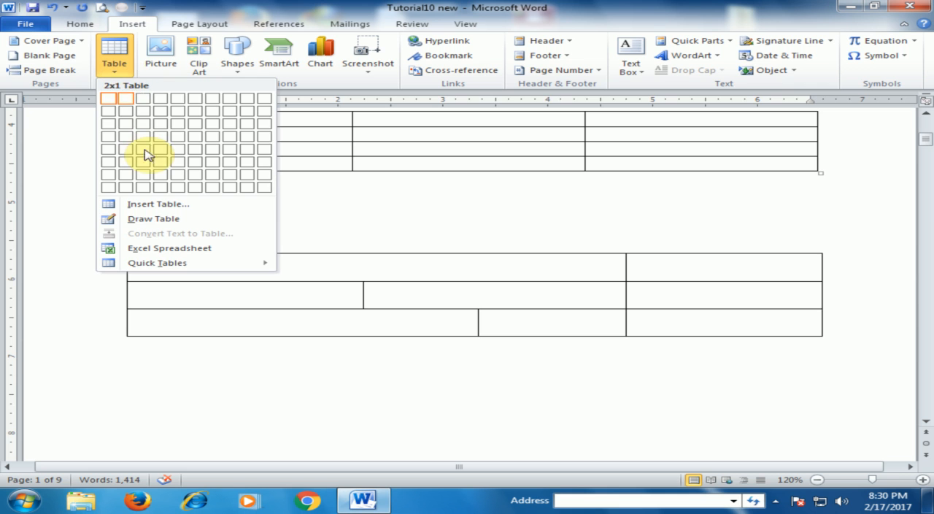
pyautogui.click(142, 252)
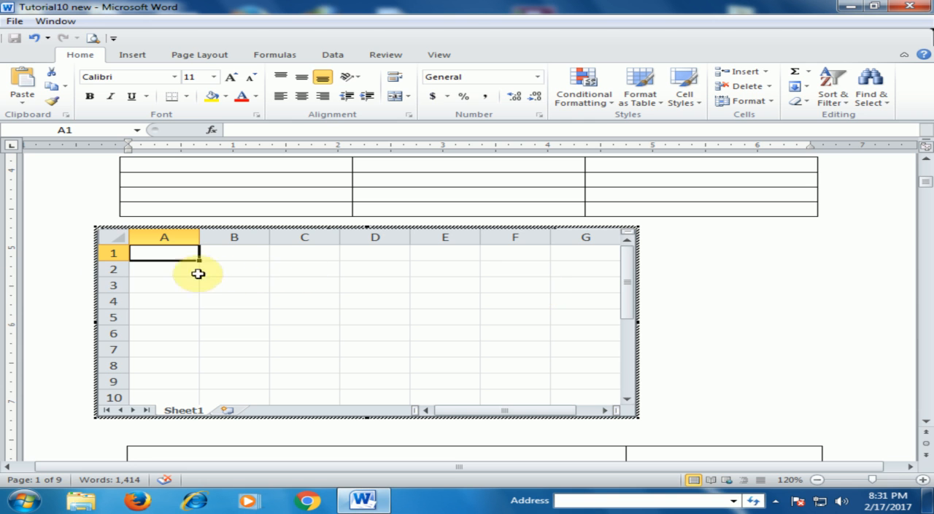
pyautogui.click(752, 291)
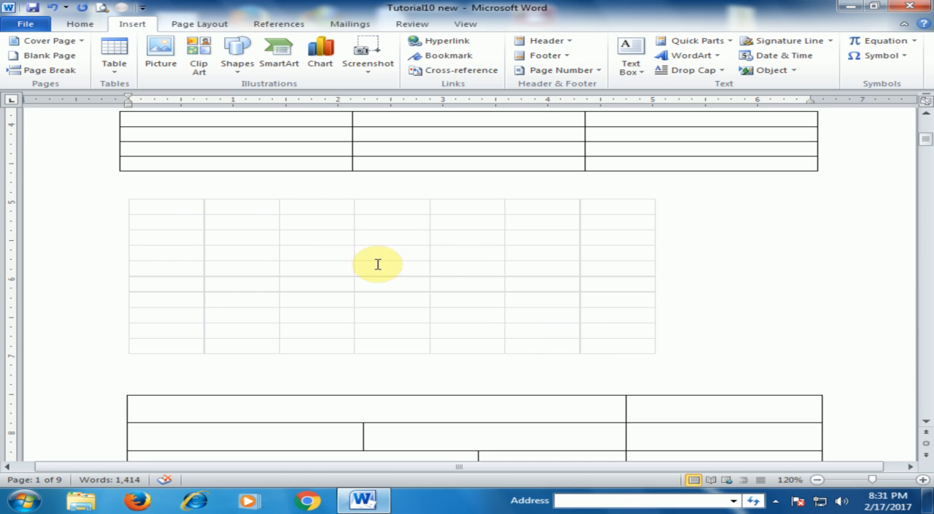
# Narrow the embedded Excel spreadsheet so that it shows only columns A to D, and leave its editing mode
pyautogui.doubleClick(187, 205)
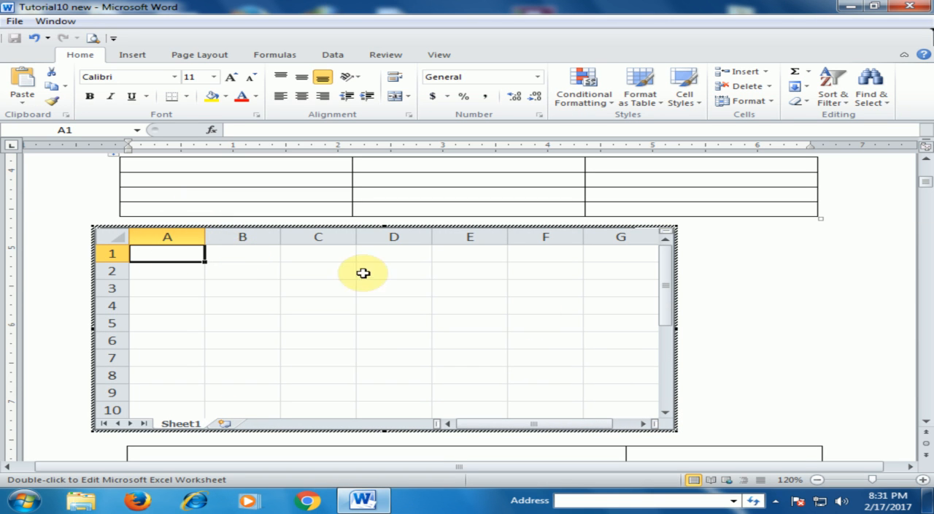
pyautogui.moveTo(673, 325); pyautogui.dragTo(639, 324)
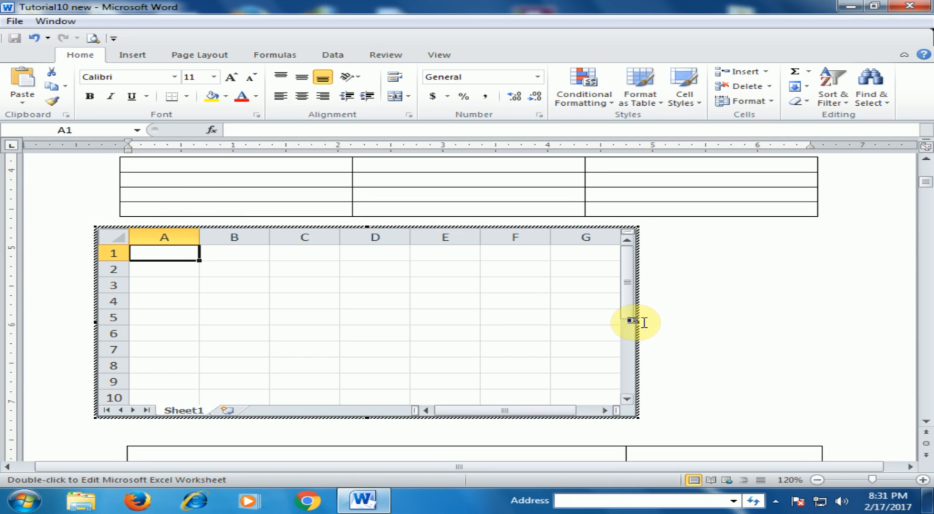
pyautogui.moveTo(638, 320); pyautogui.dragTo(417, 327)
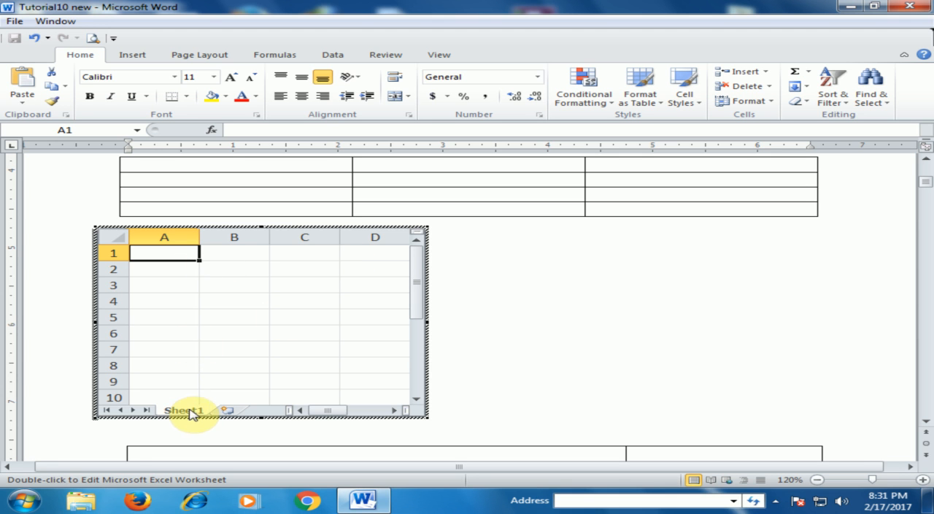
pyautogui.click(522, 347)
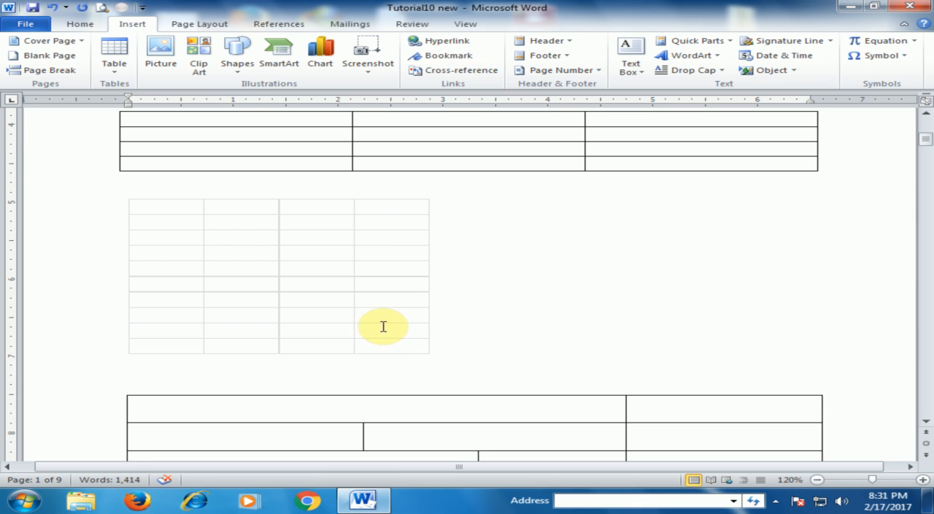
# Add two blank lines between the embedded spreadsheet and the drawn table
pyautogui.scroll(-3, 513, 260)
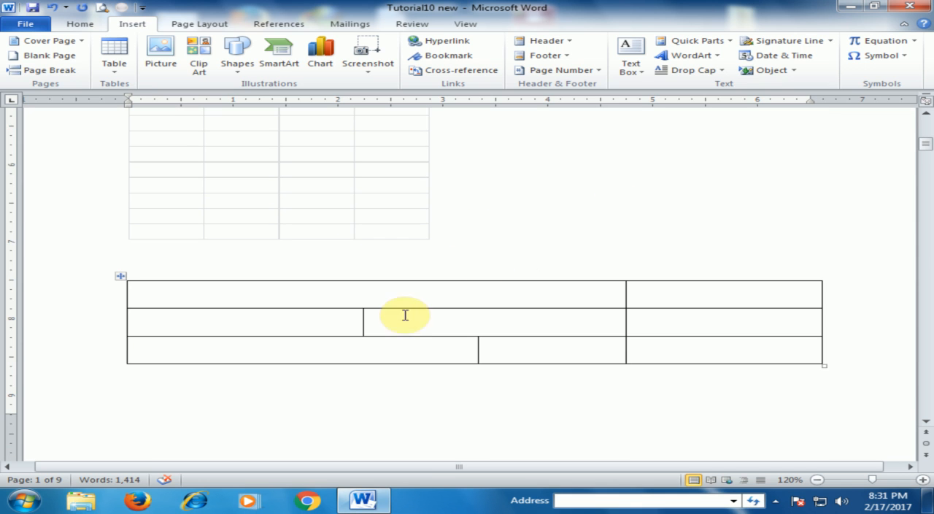
pyautogui.press('Return')
pyautogui.press('Return')
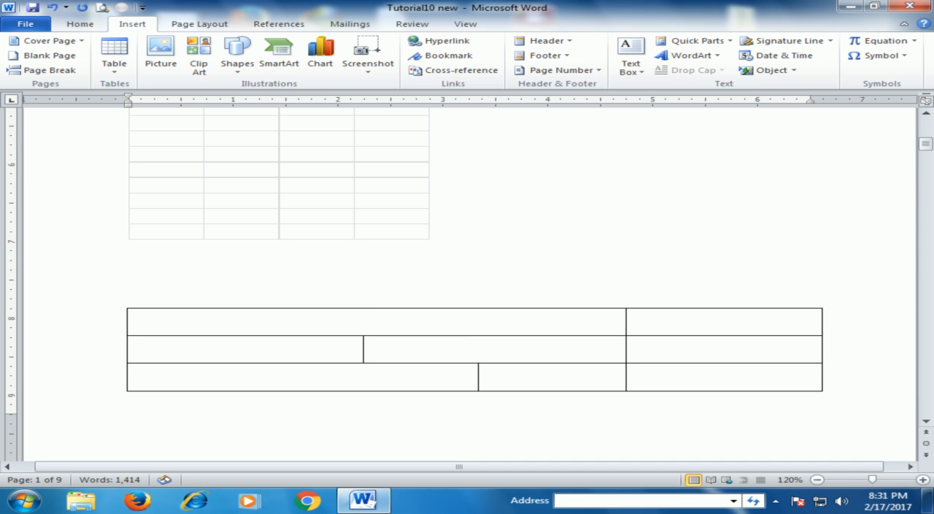
# Insert the built-in quick table With Subheads 2 on the blank line below the embedded spreadsheet
pyautogui.click(115, 53)
pyautogui.moveTo(203, 271)
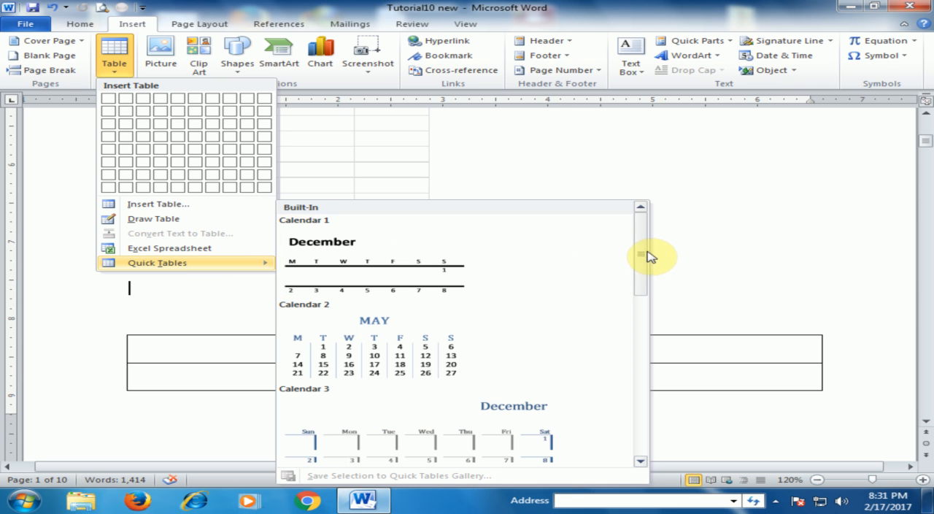
pyautogui.moveTo(643, 257); pyautogui.dragTo(653, 445)
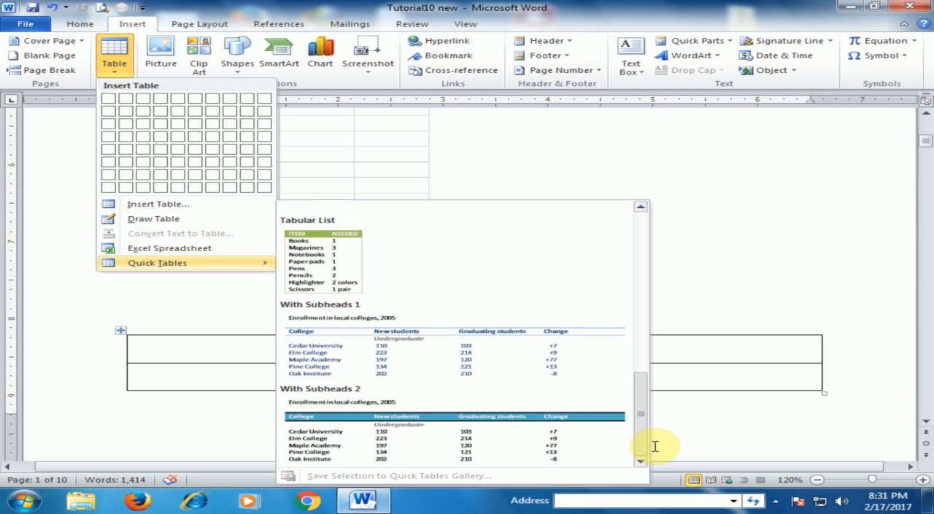
pyautogui.click(373, 436)
pyautogui.click(488, 269)
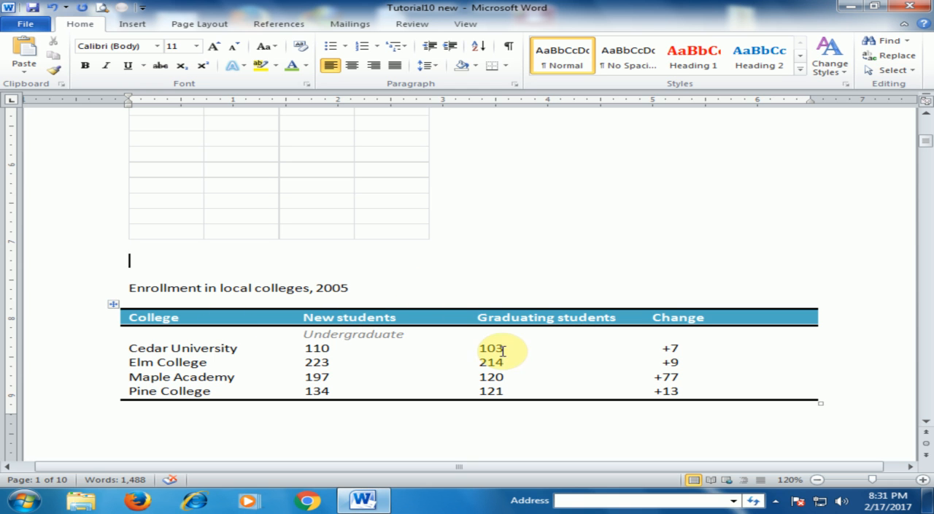
# Apply all borders to the whole college enrollment table and deselect it
pyautogui.click(113, 304)
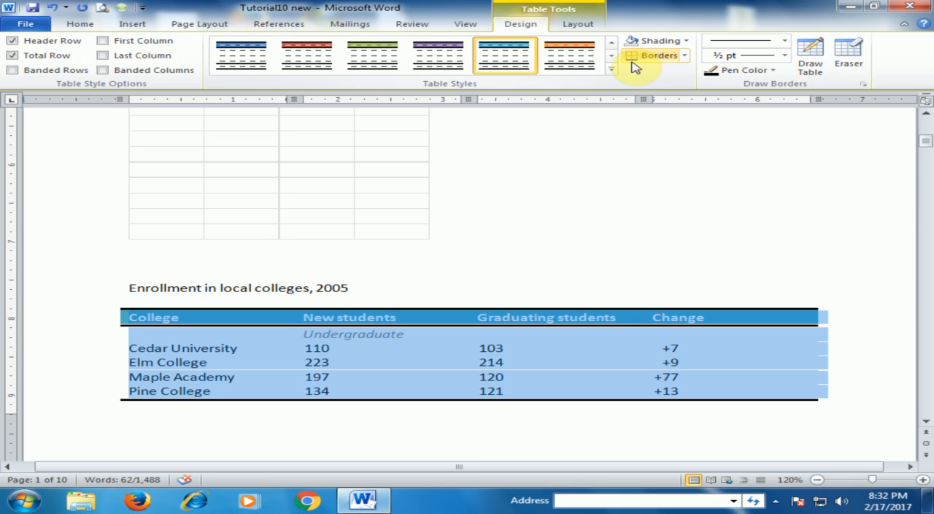
pyautogui.click(686, 56)
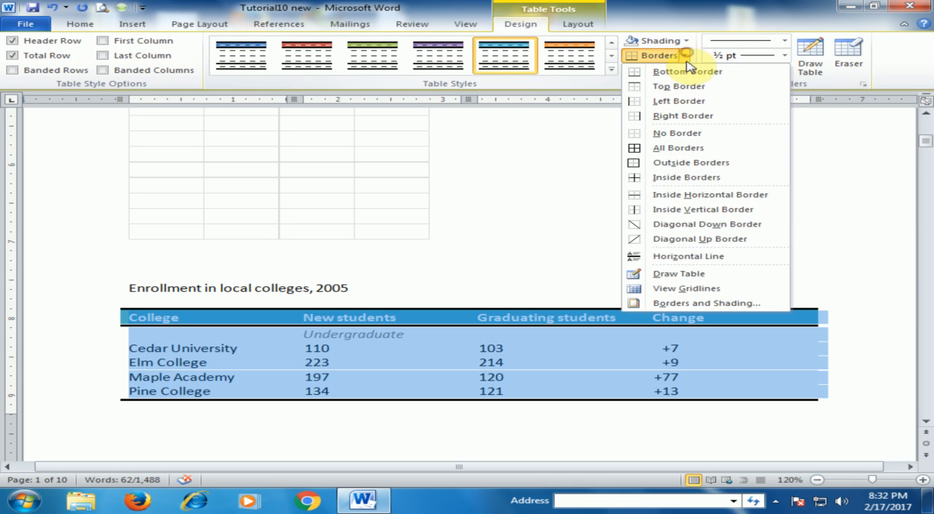
pyautogui.click(683, 146)
pyautogui.click(514, 446)
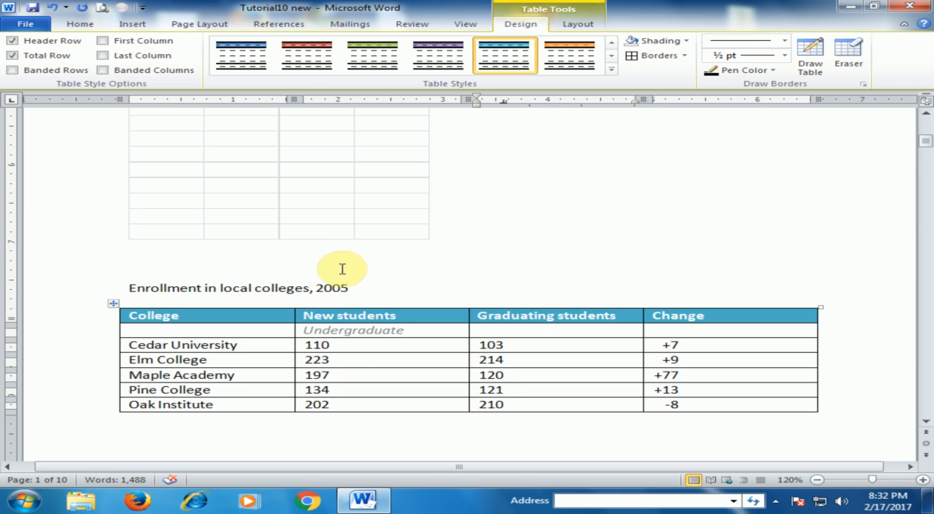
# Browse the built-in Quick Tables gallery and the table insertion options without inserting anything
pyautogui.click(265, 268)
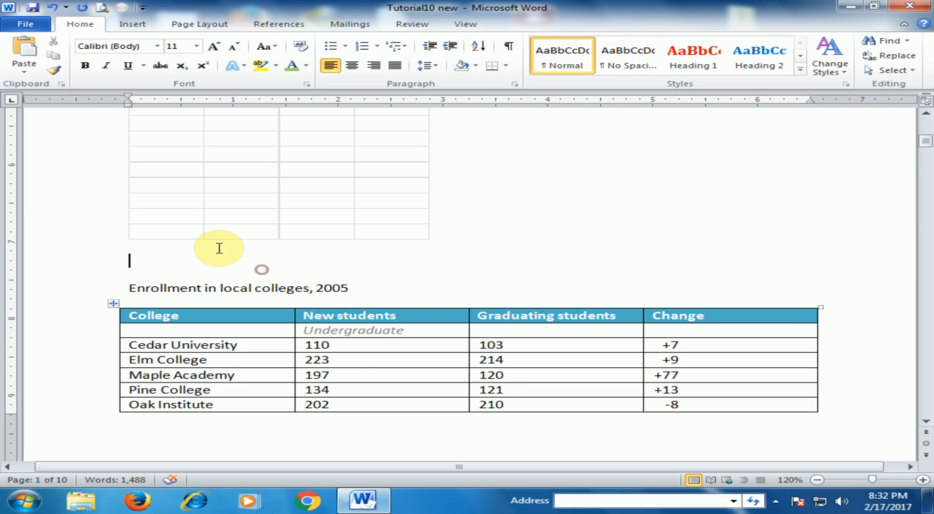
pyautogui.click(117, 25)
pyautogui.click(115, 66)
pyautogui.moveTo(214, 270)
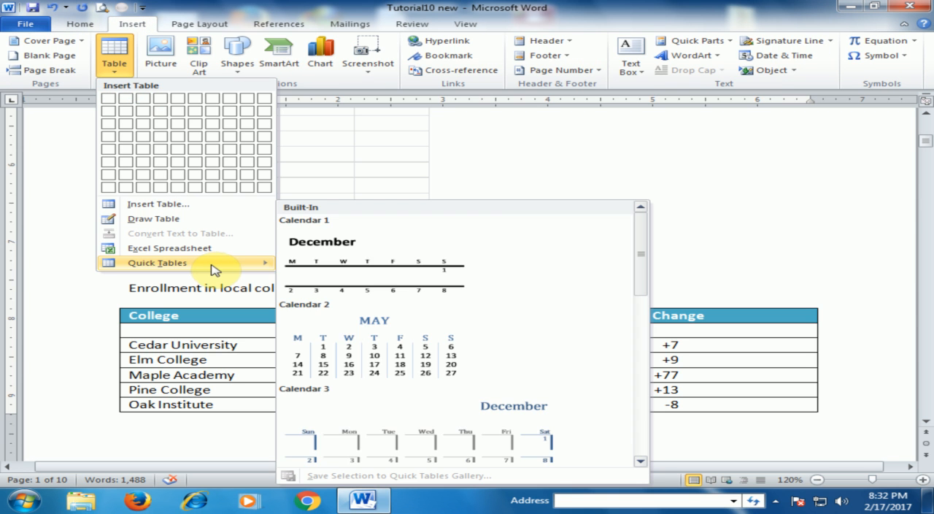
pyautogui.scroll(-5, 482, 340)
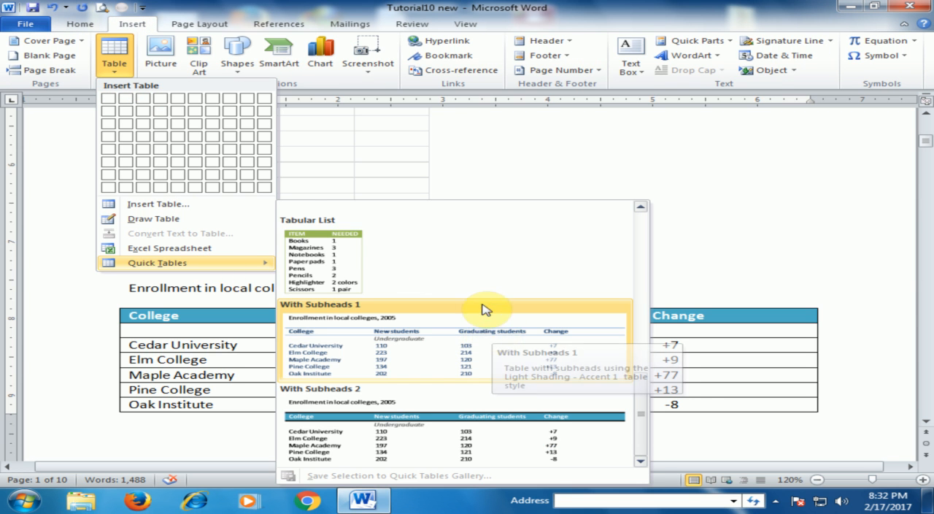
pyautogui.scroll(5, 482, 303)
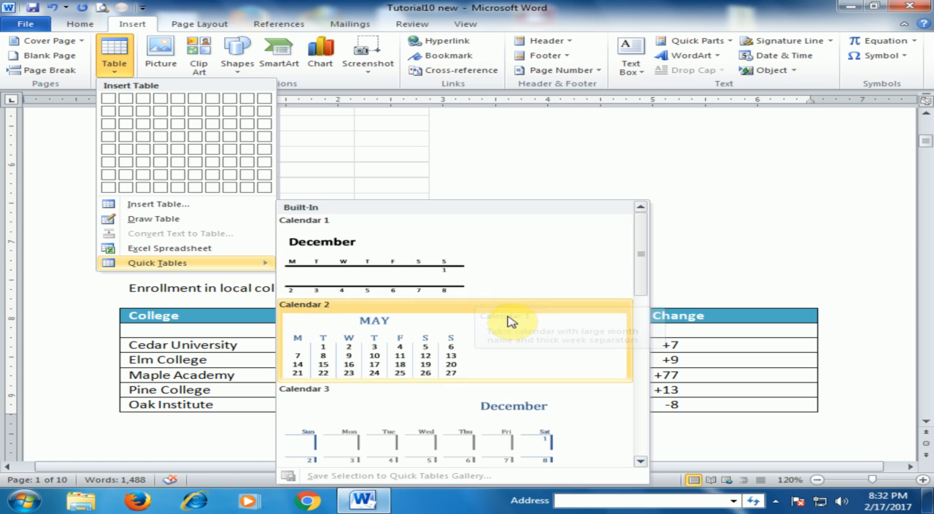
pyautogui.scroll(-5, 481, 313)
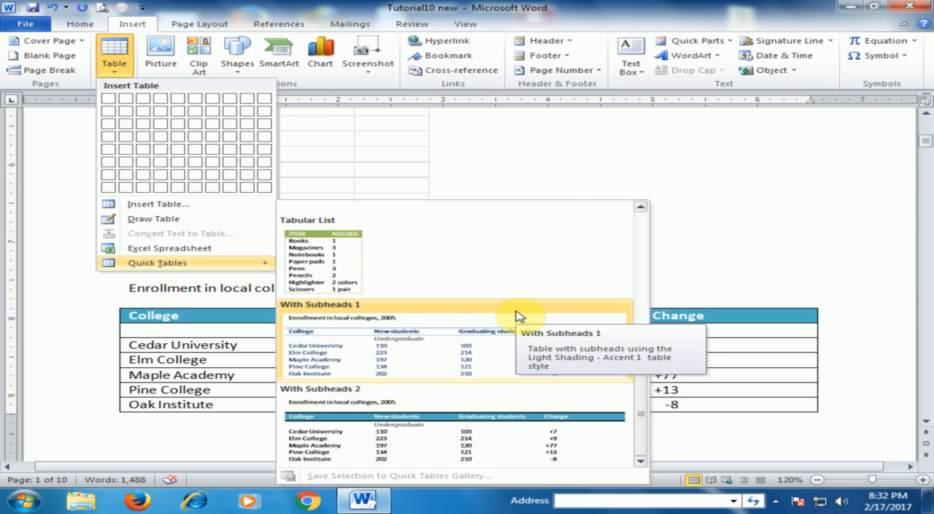
pyautogui.click(770, 247)
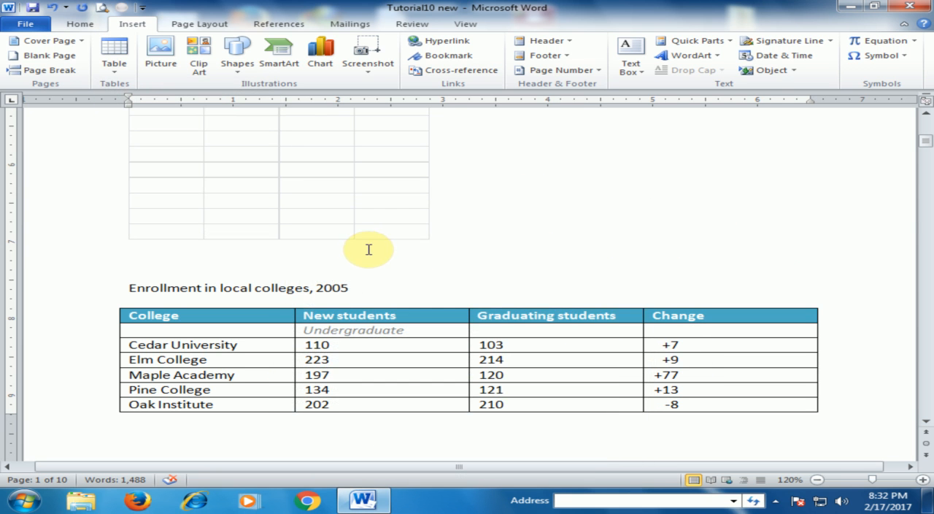
pyautogui.scroll(8, 376, 244)
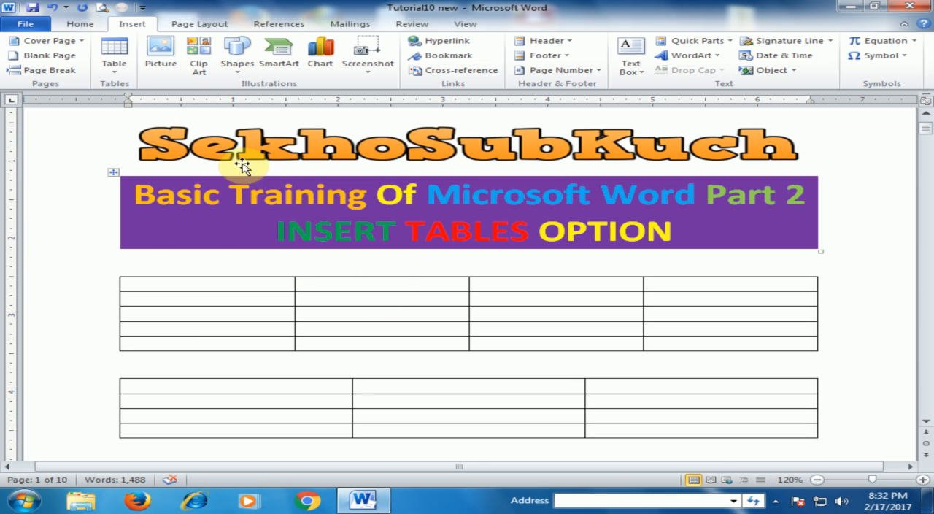
pyautogui.click(108, 69)
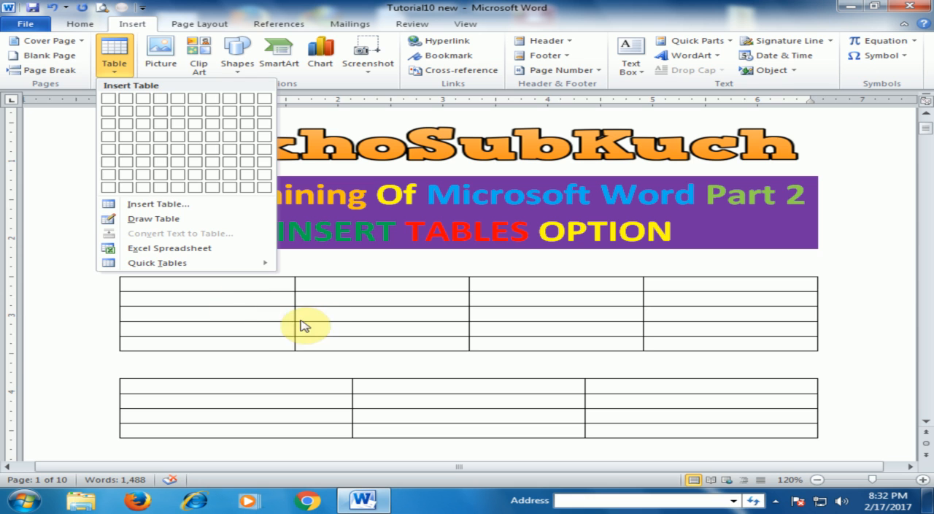
pyautogui.click(334, 323)
# Merge all four cells in the first row of the four-column table below the heading banner
pyautogui.moveTo(285, 284); pyautogui.dragTo(716, 284)
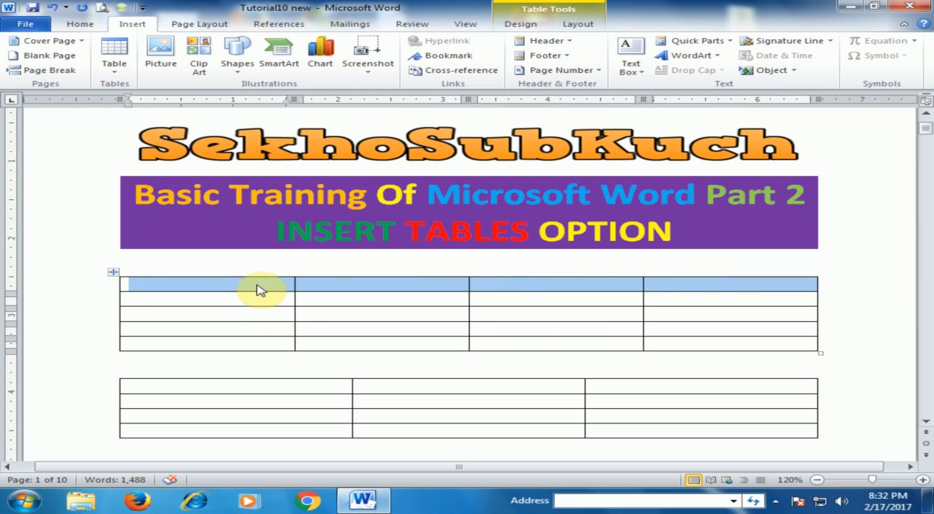
pyautogui.rightClick(511, 288)
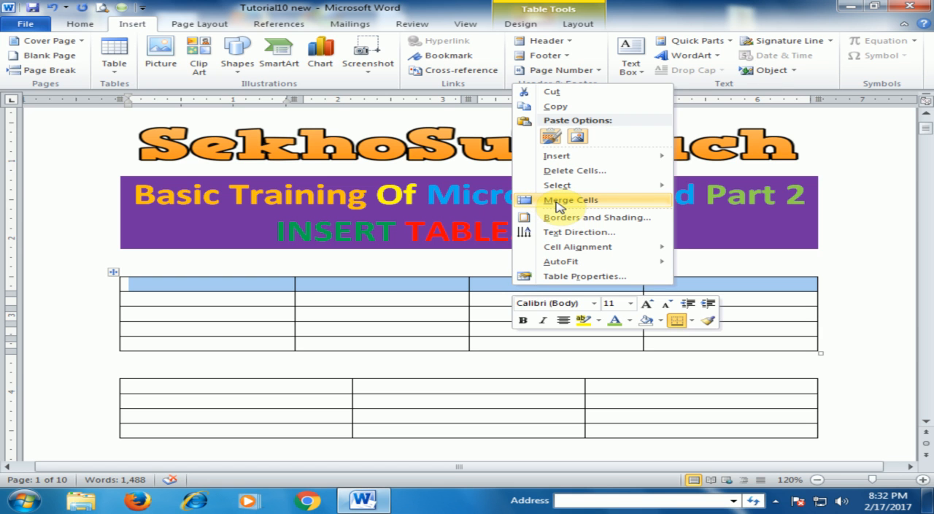
pyautogui.click(559, 203)
pyautogui.click(442, 296)
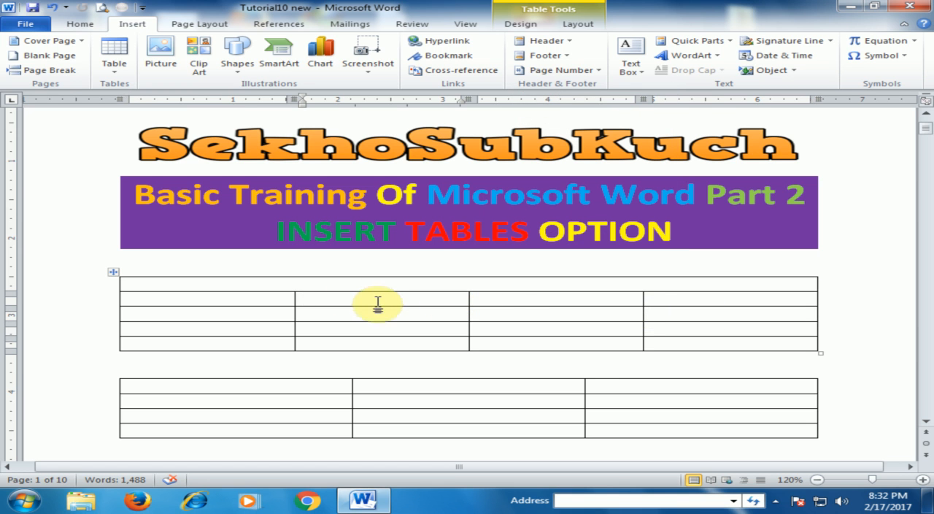
# Merge the first two cells in the second row of the four-column table
pyautogui.moveTo(248, 295); pyautogui.dragTo(306, 295)
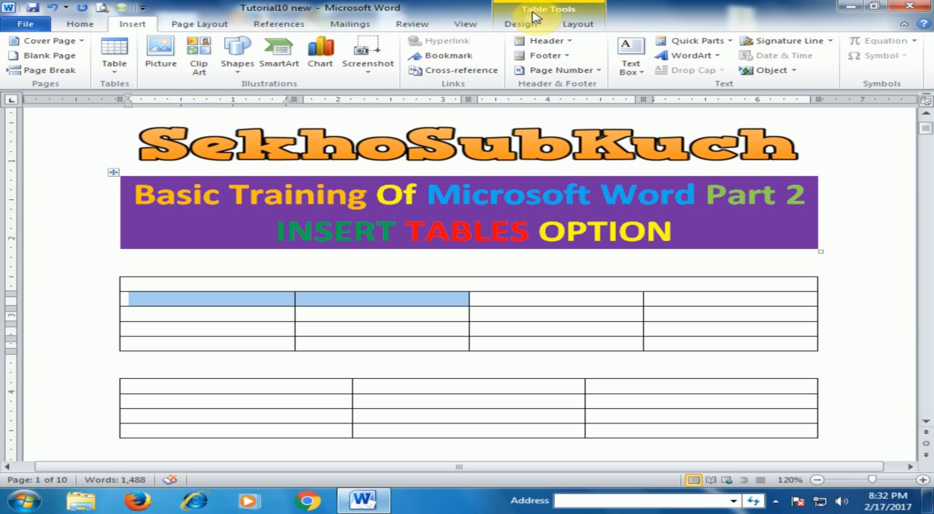
pyautogui.click(579, 25)
pyautogui.click(522, 24)
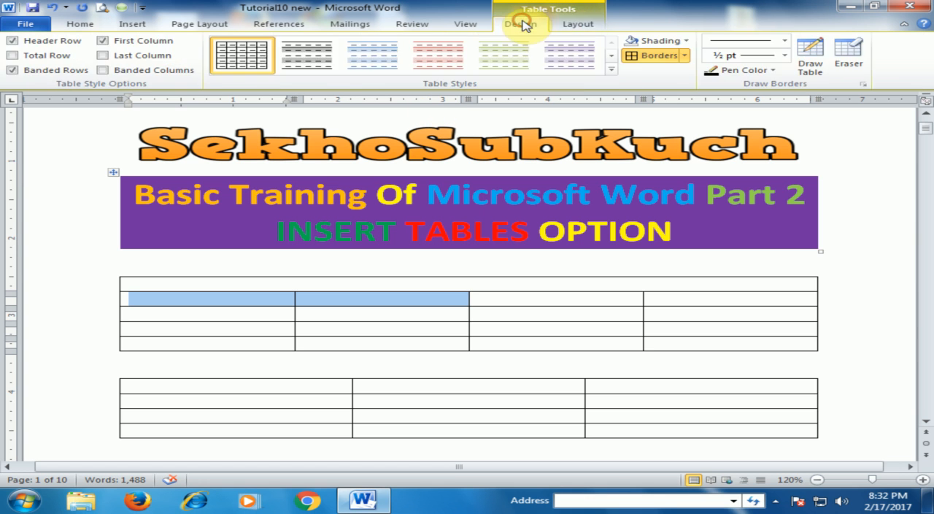
pyautogui.click(588, 27)
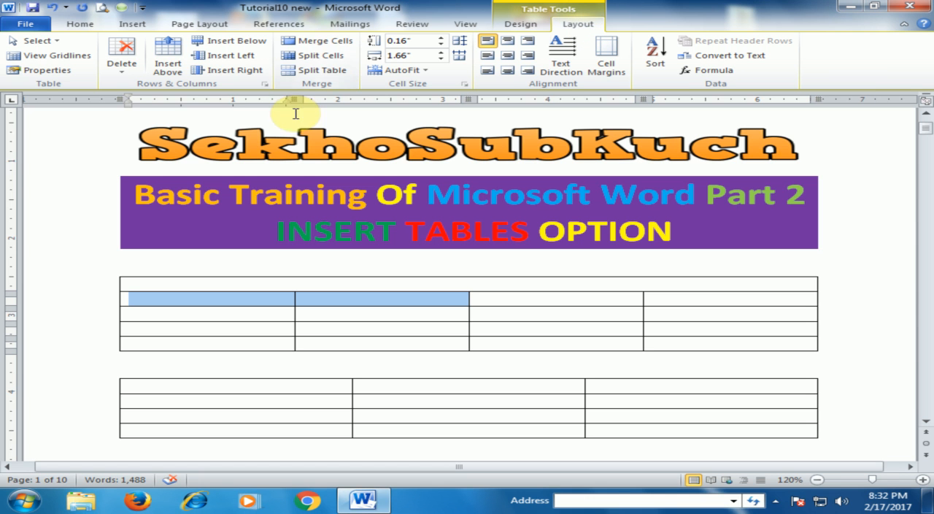
pyautogui.click(341, 46)
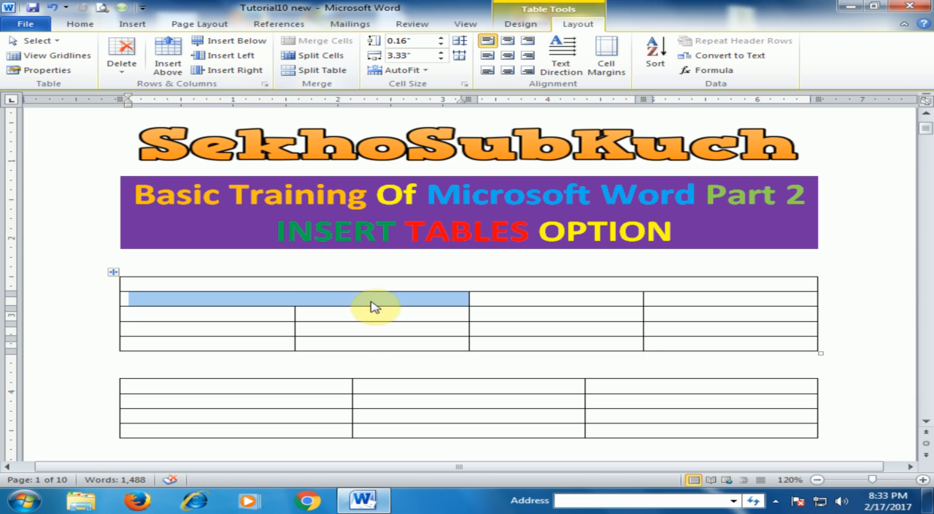
pyautogui.click(285, 319)
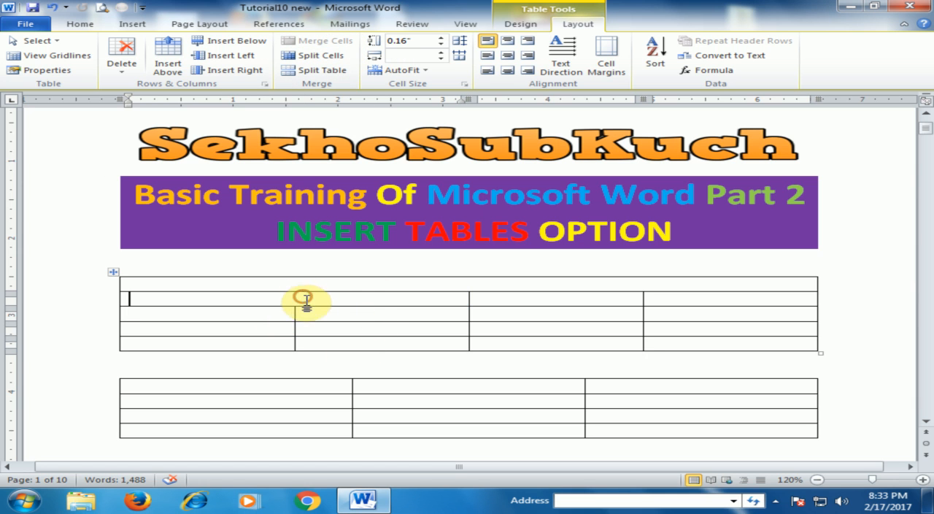
# Split the merged cell in the four-column table's second row into 2 columns and 1 row
pyautogui.click(330, 293)
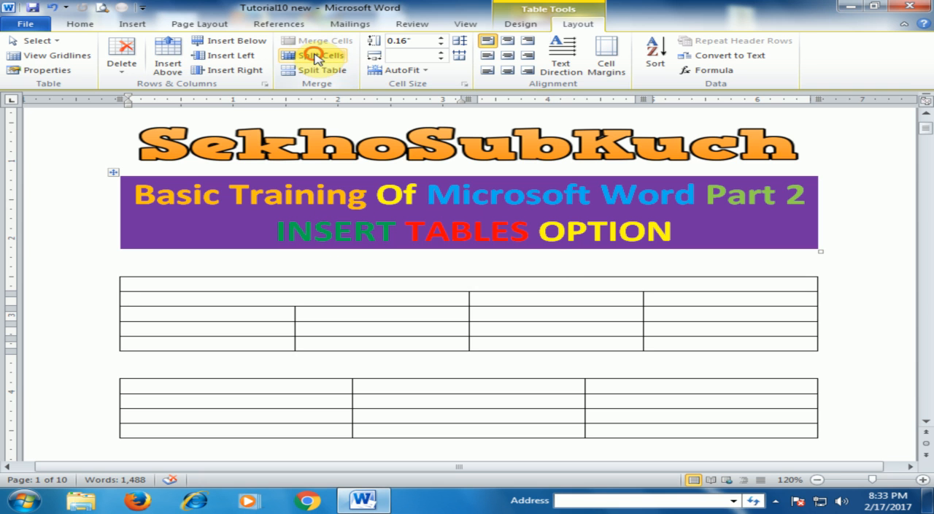
pyautogui.click(316, 56)
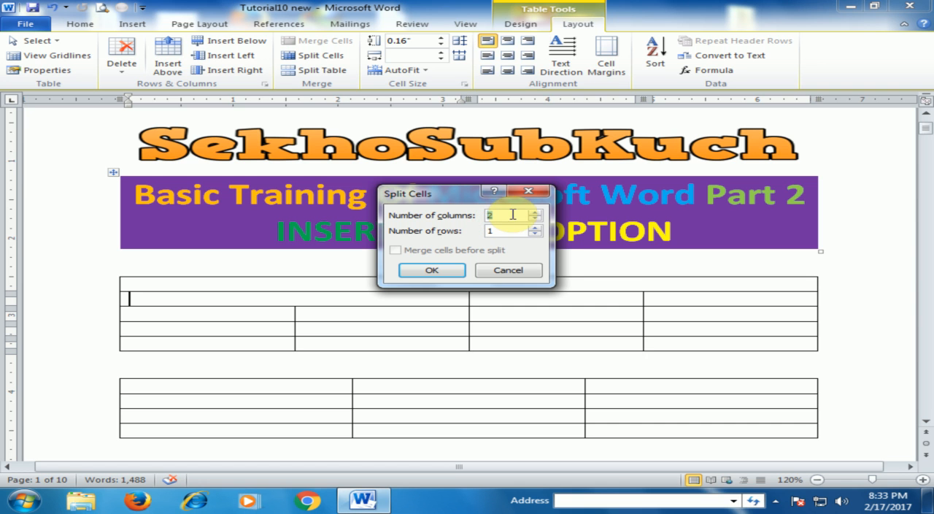
pyautogui.click(432, 269)
pyautogui.click(384, 334)
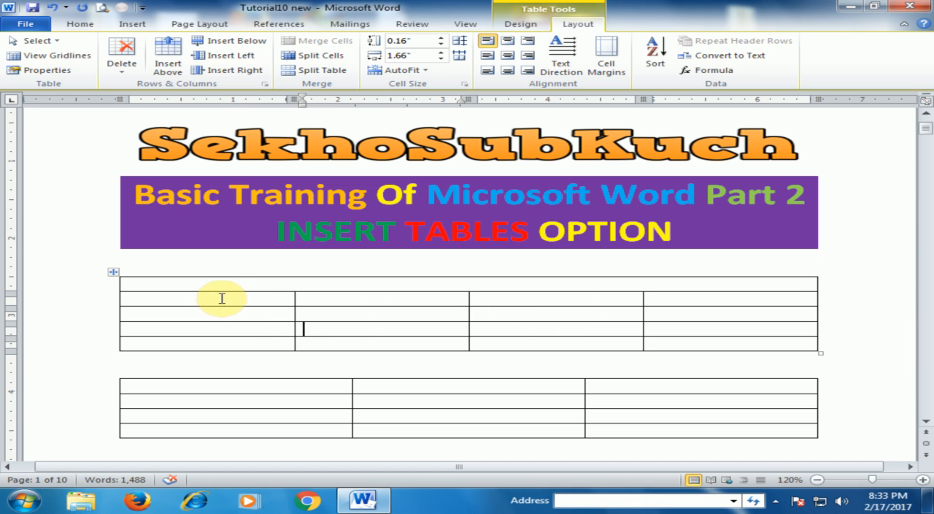
# Split the merged top-row cell of the first table below the banner into 6 columns and 1 row
pyautogui.click(242, 285)
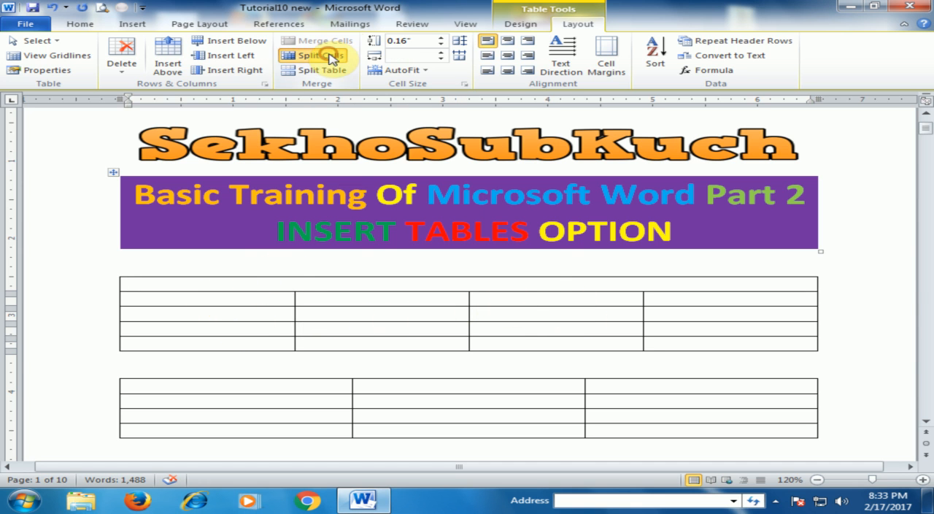
pyautogui.click(314, 55)
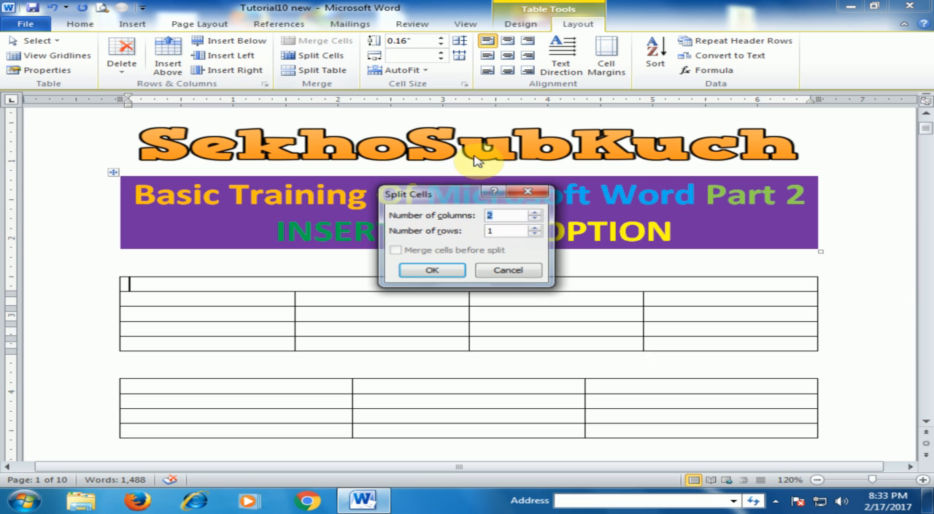
pyautogui.click(436, 271)
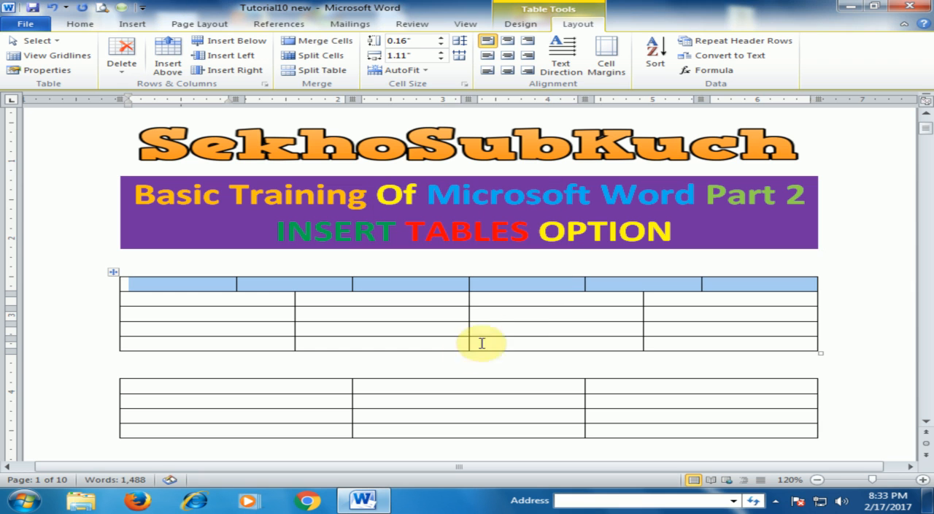
pyautogui.click(508, 287)
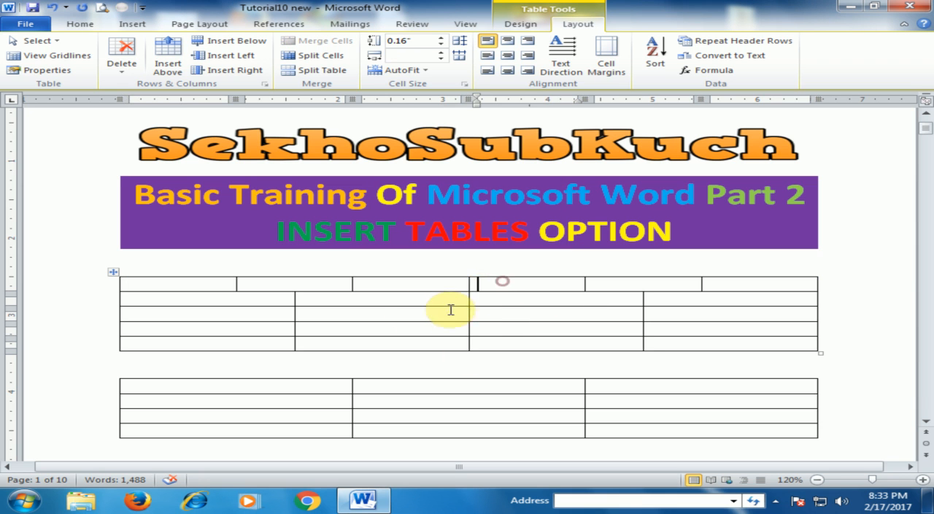
# Split the first table below the banner into two tables at its third row
pyautogui.click(238, 330)
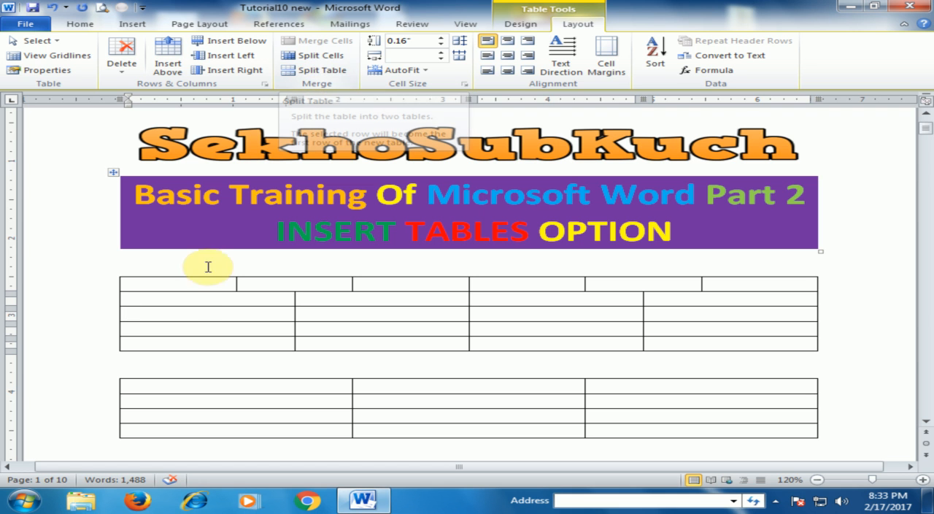
pyautogui.click(321, 70)
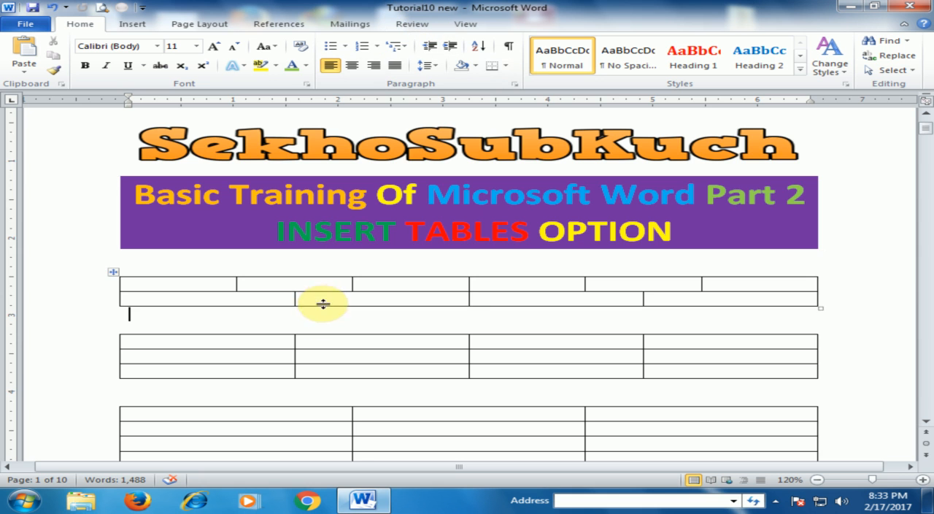
# Insert a new row below the second row of the three-row, four-column table
pyautogui.scroll(-3, 338, 378)
pyautogui.click(275, 299)
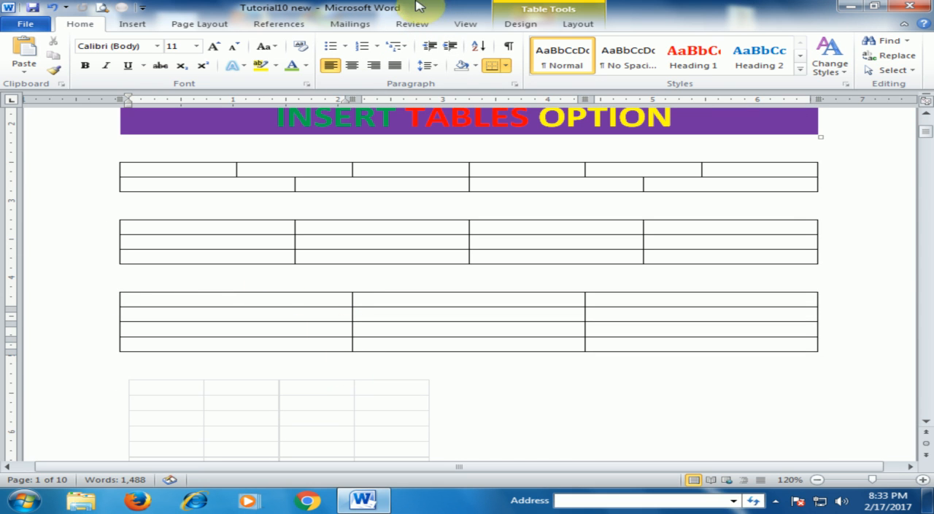
pyautogui.click(569, 25)
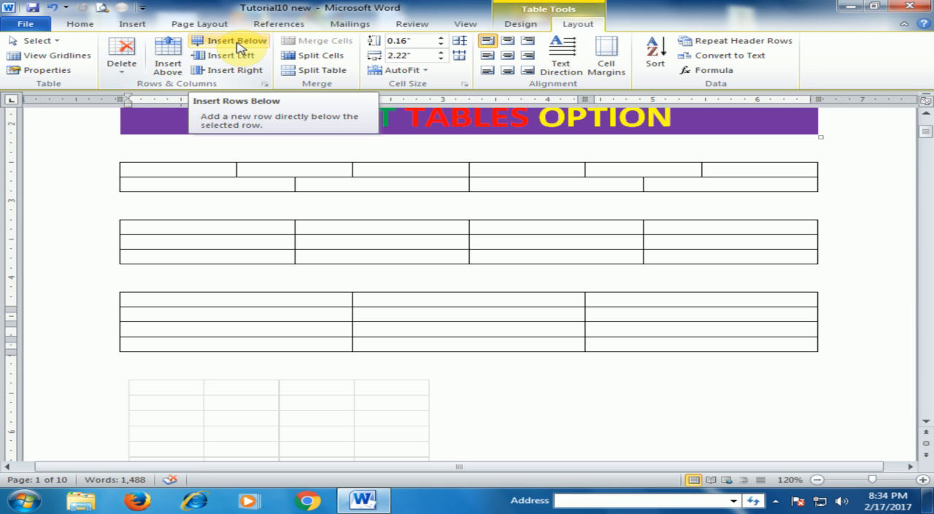
pyautogui.click(202, 237)
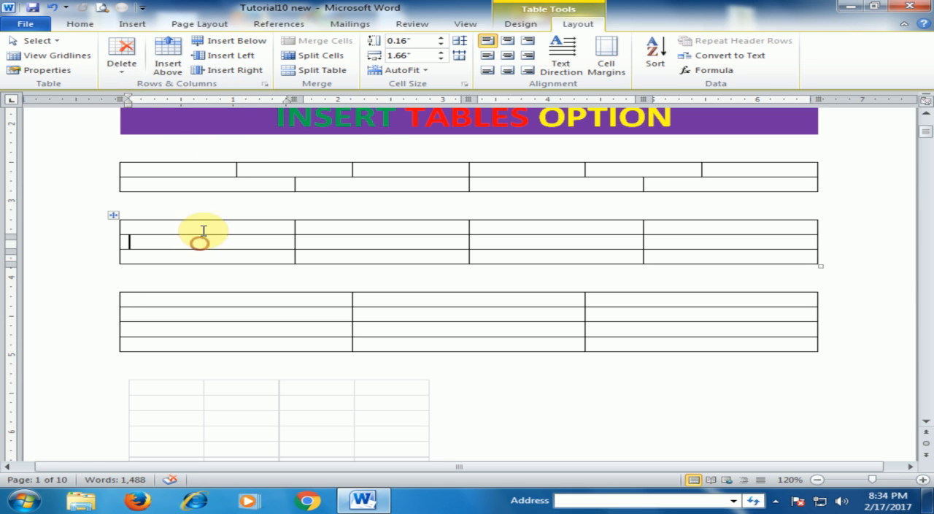
pyautogui.click(241, 42)
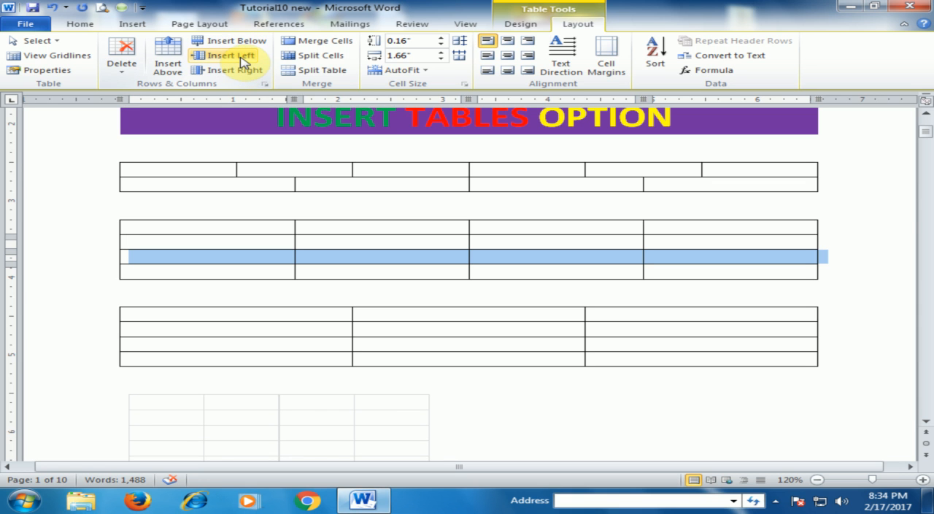
# Insert a column left of the middle table's first column and another right of its resulting second column
pyautogui.click(248, 256)
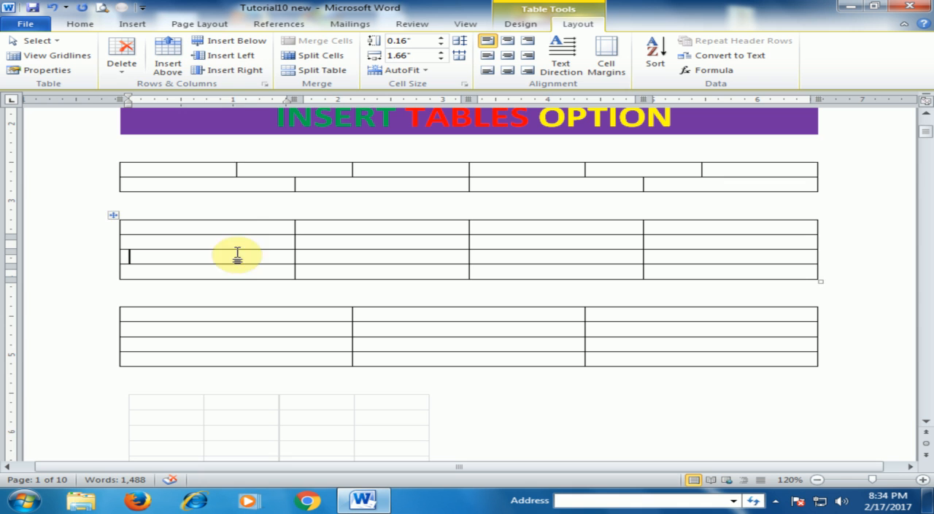
pyautogui.click(231, 57)
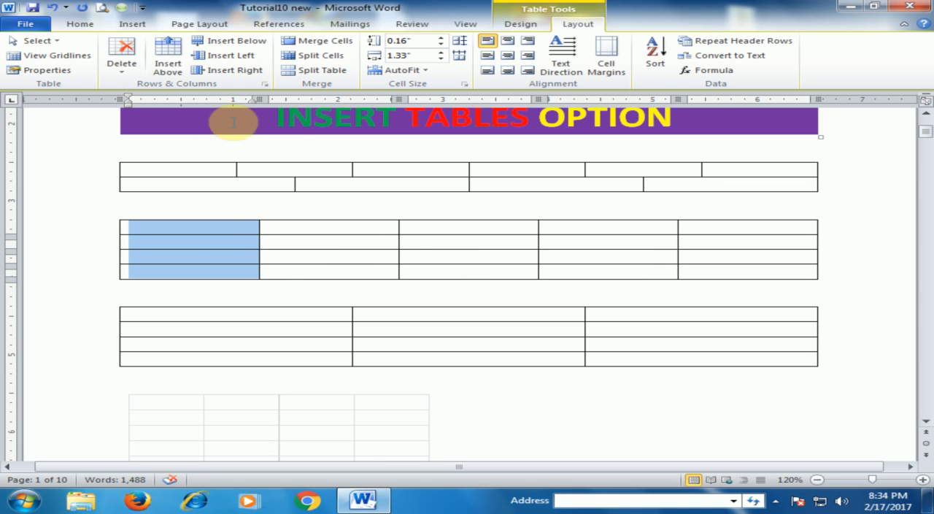
pyautogui.click(305, 255)
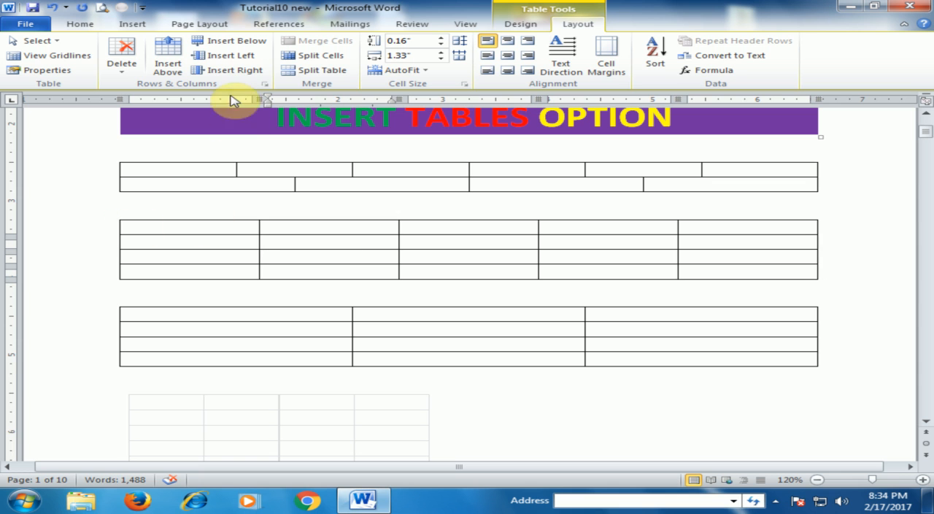
pyautogui.click(232, 70)
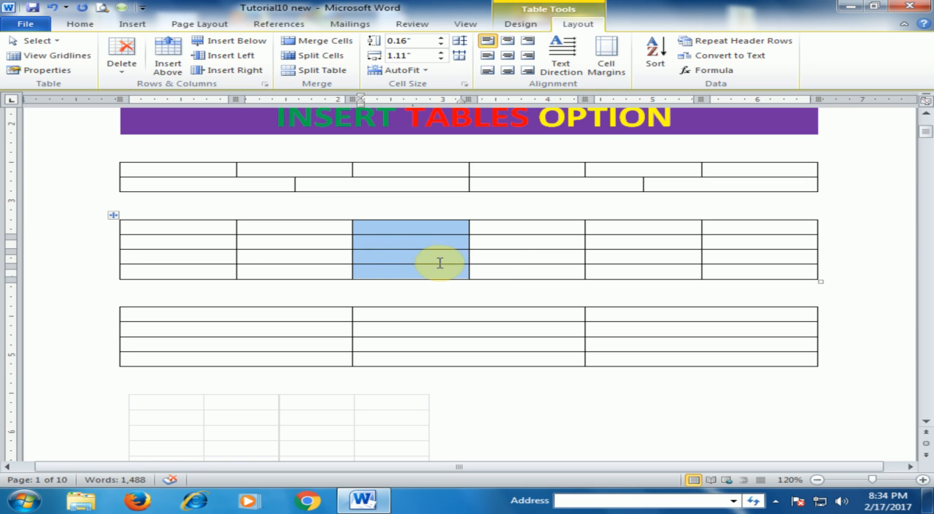
# Insert a row above the third row of the six-column middle table and delete the row directly below the new one
pyautogui.click(307, 253)
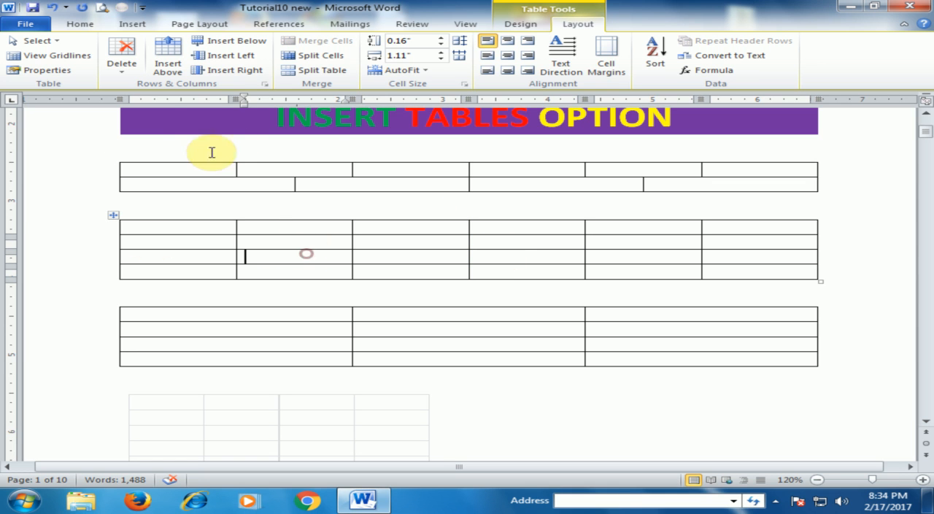
pyautogui.click(175, 49)
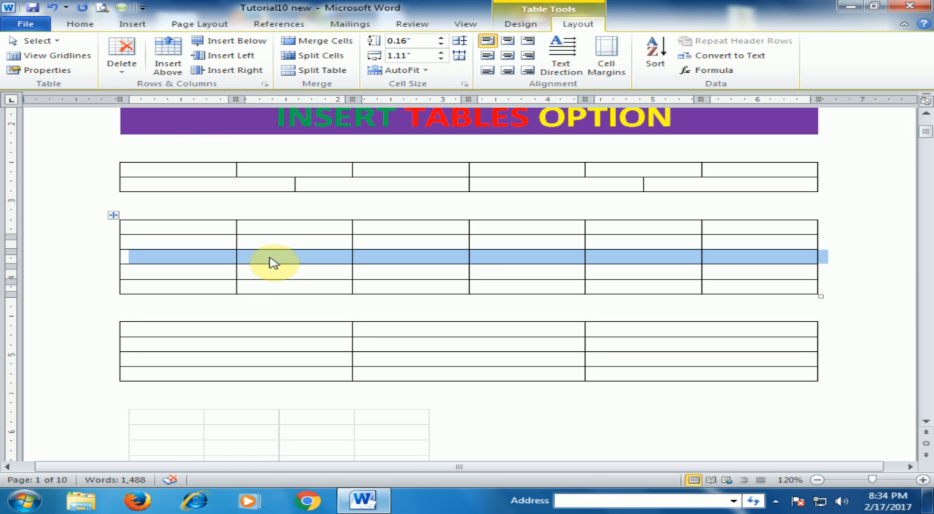
pyautogui.click(247, 270)
pyautogui.click(124, 67)
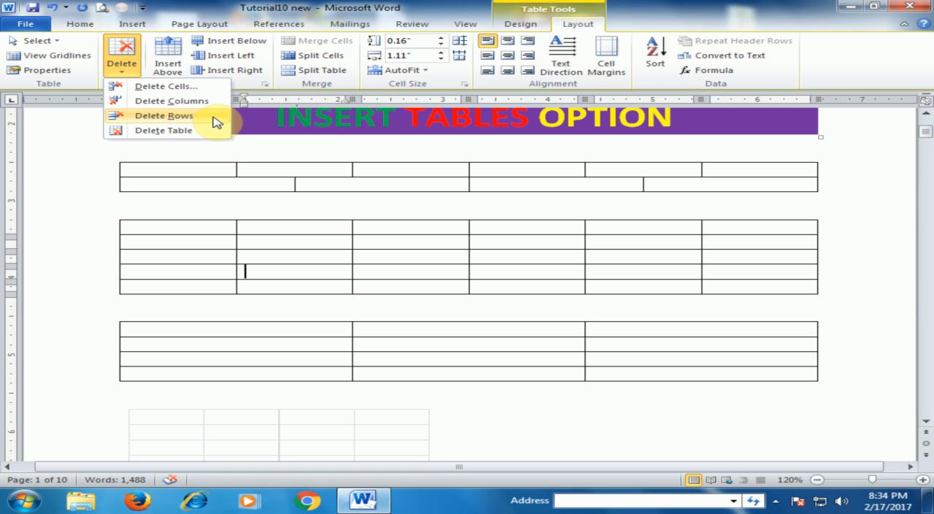
pyautogui.click(214, 119)
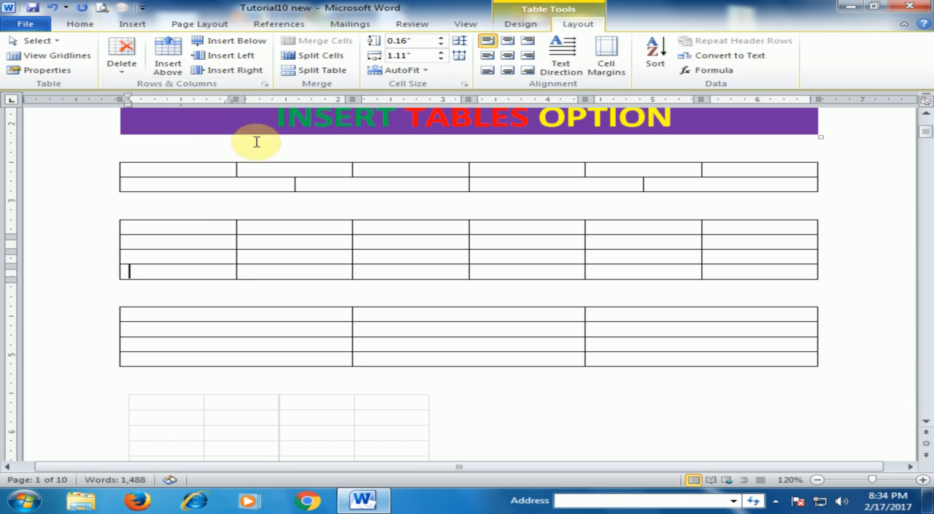
# Delete the entire six-column middle table
pyautogui.click(122, 65)
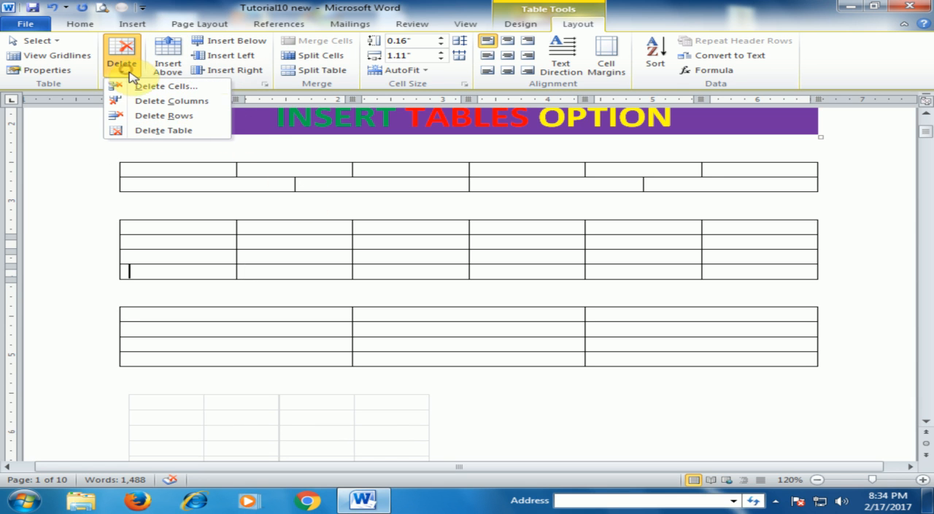
pyautogui.click(182, 133)
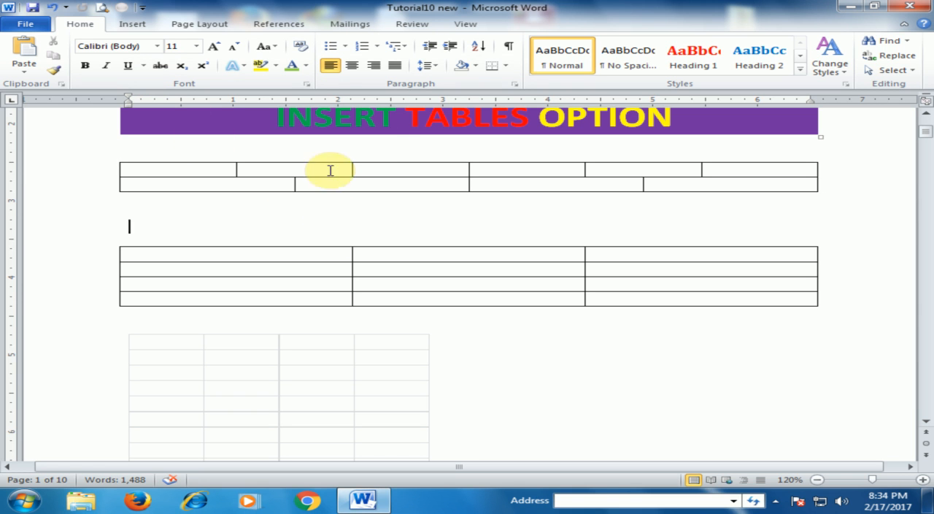
# Try top-center and center alignment on the header row of the college enrollment table, and set it to center-left
pyautogui.click(337, 276)
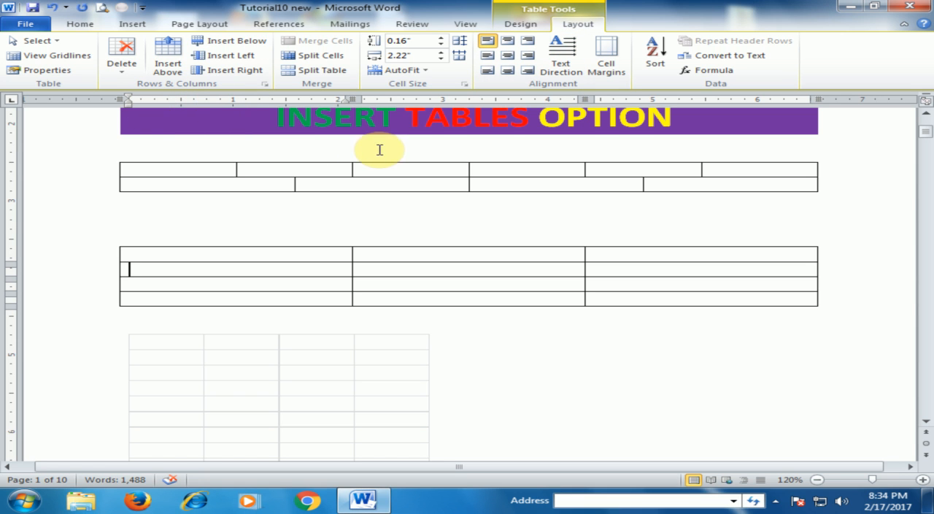
pyautogui.scroll(-10, 386, 315)
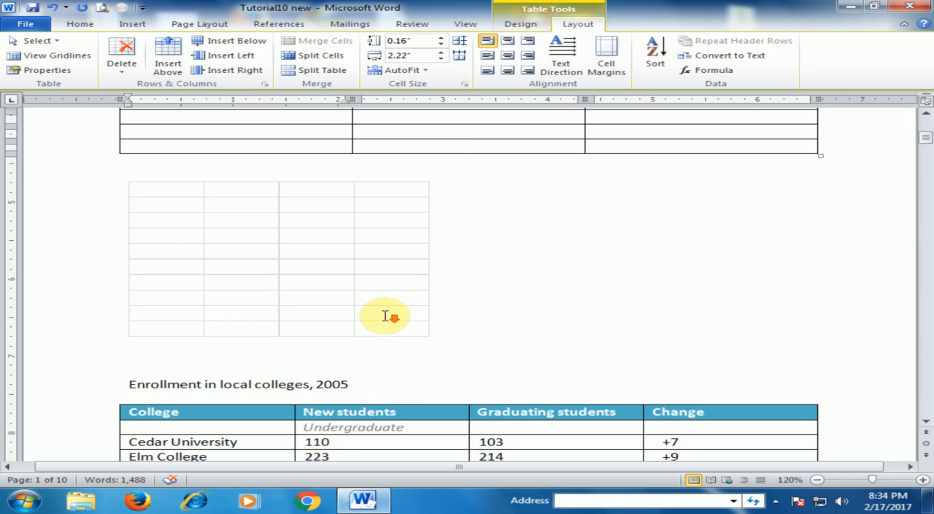
pyautogui.scroll(6, 351, 210)
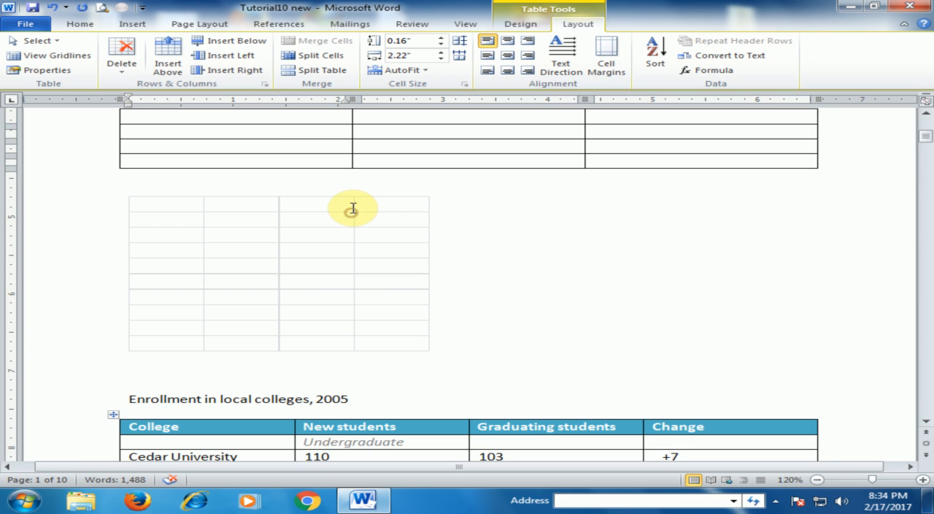
pyautogui.scroll(-4, 365, 285)
pyautogui.click(369, 291)
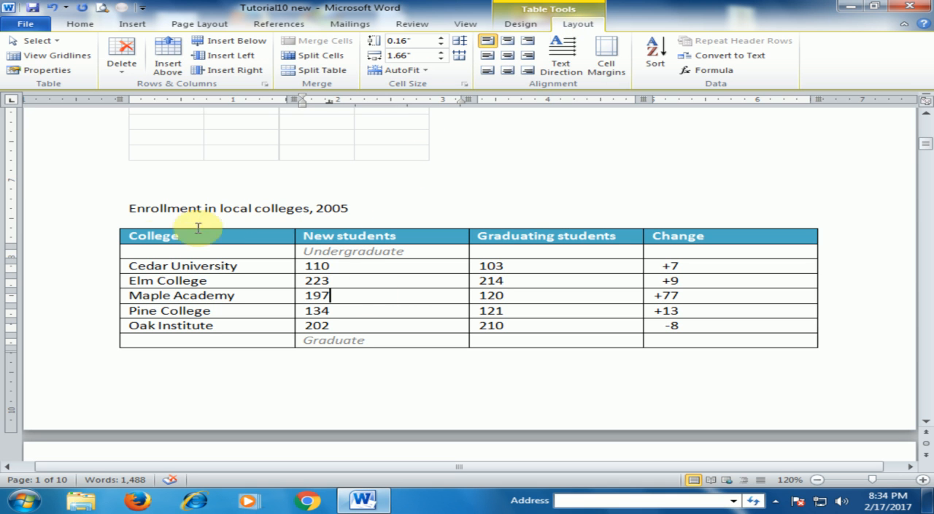
pyautogui.click(100, 236)
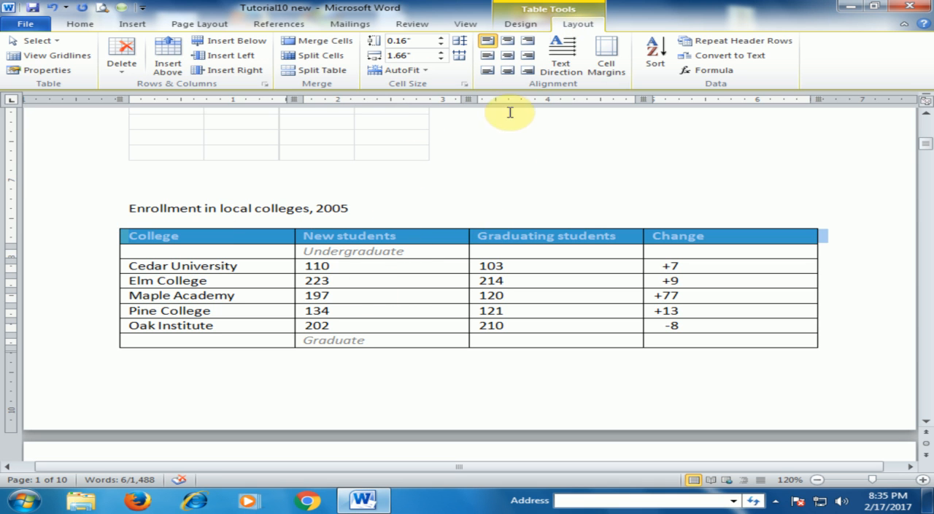
pyautogui.click(508, 42)
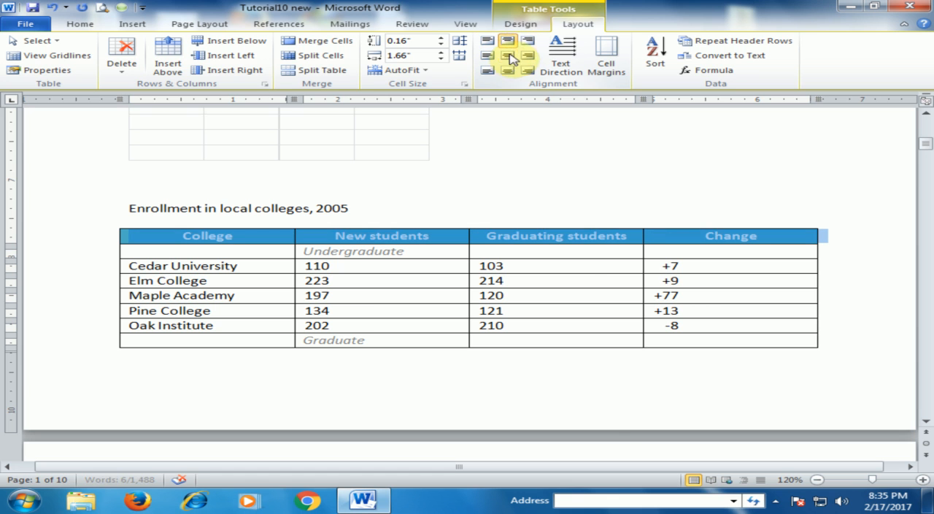
pyautogui.click(508, 57)
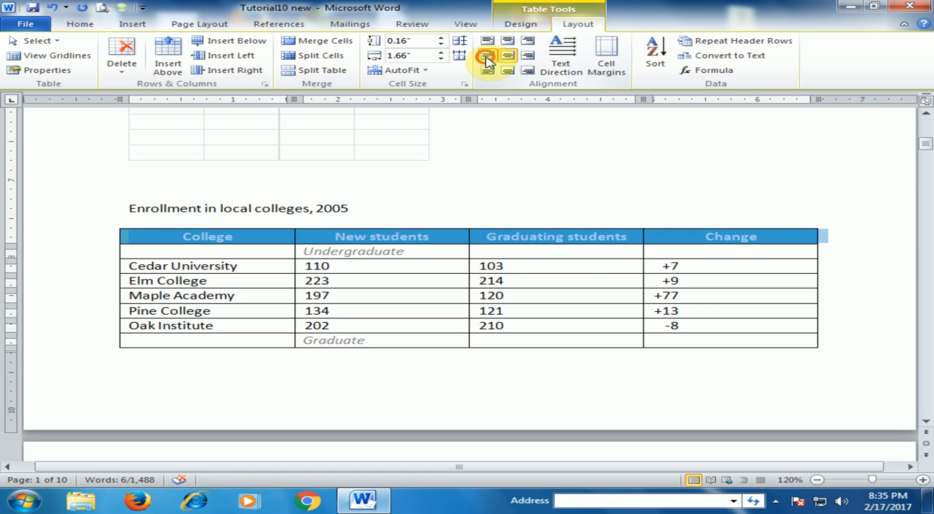
pyautogui.click(487, 57)
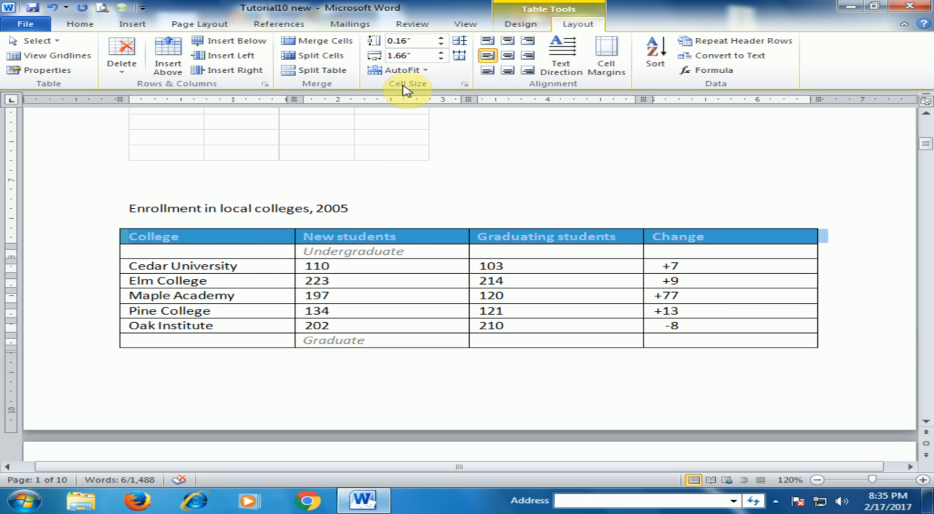
# Try a height of 0.5" for the enrollment table's header row and set it to 0.3"
pyautogui.click(442, 42)
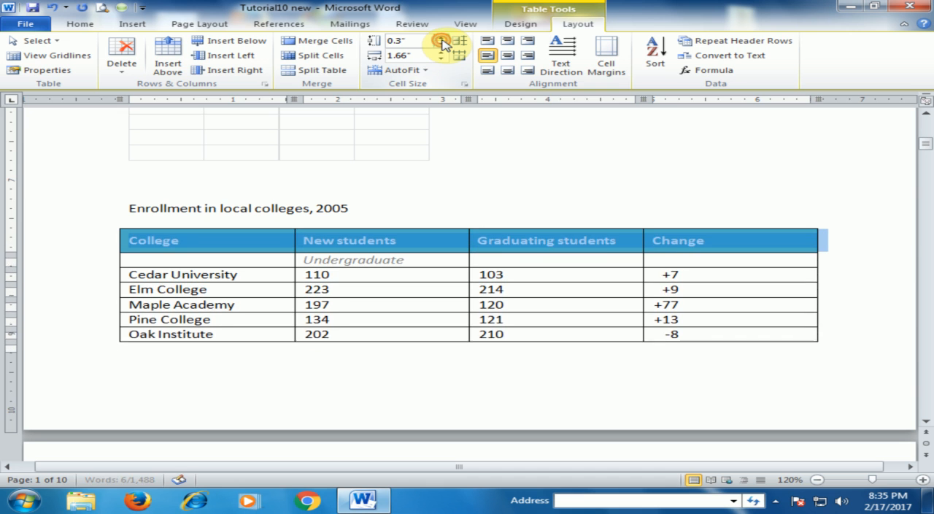
pyautogui.click(443, 42)
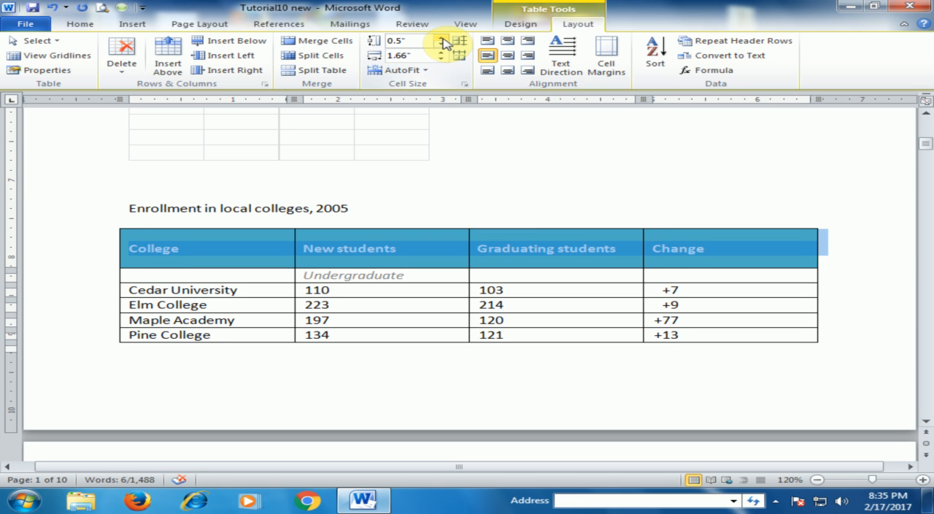
pyautogui.click(442, 46)
pyautogui.click(441, 46)
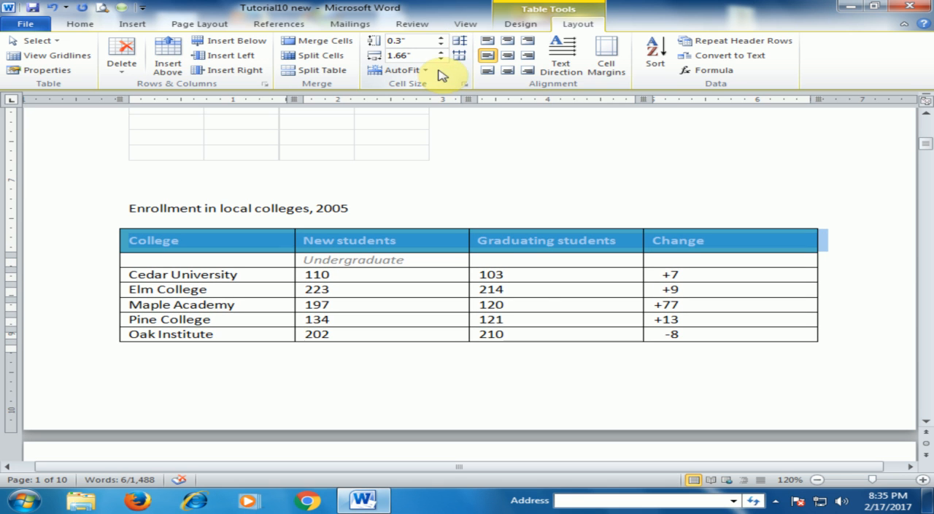
# Try cell widths of 1.9" and 1.6" on the enrollment table's header row, and set the width to 1.7"
pyautogui.click(442, 52)
pyautogui.click(443, 52)
pyautogui.click(443, 52)
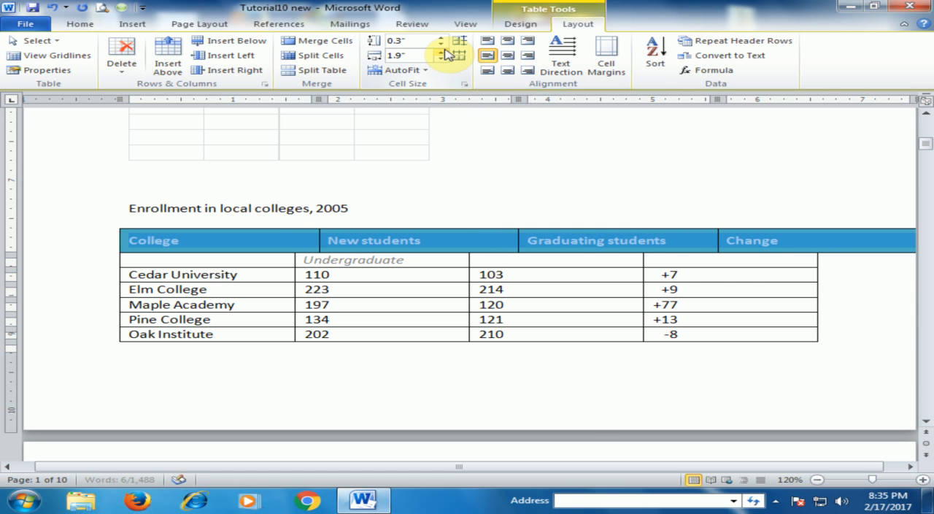
pyautogui.click(441, 60)
pyautogui.click(442, 60)
pyautogui.click(441, 60)
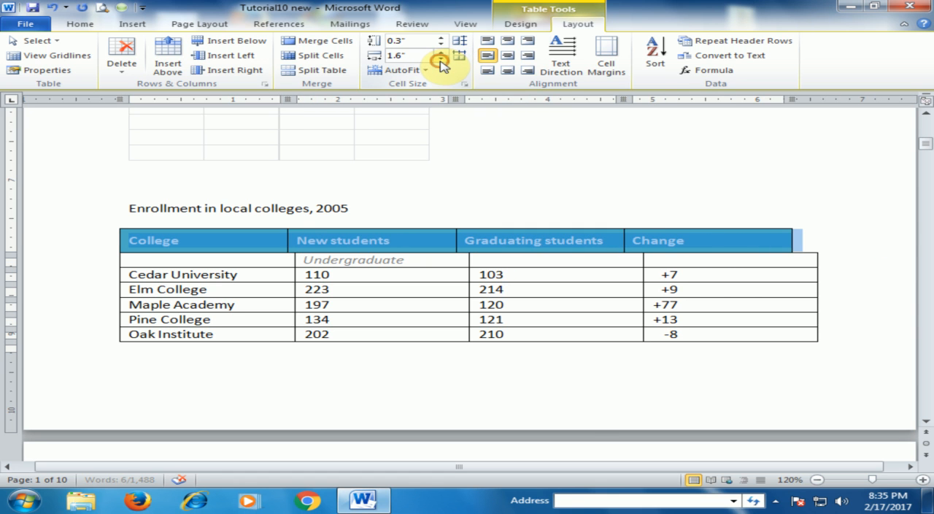
pyautogui.click(442, 51)
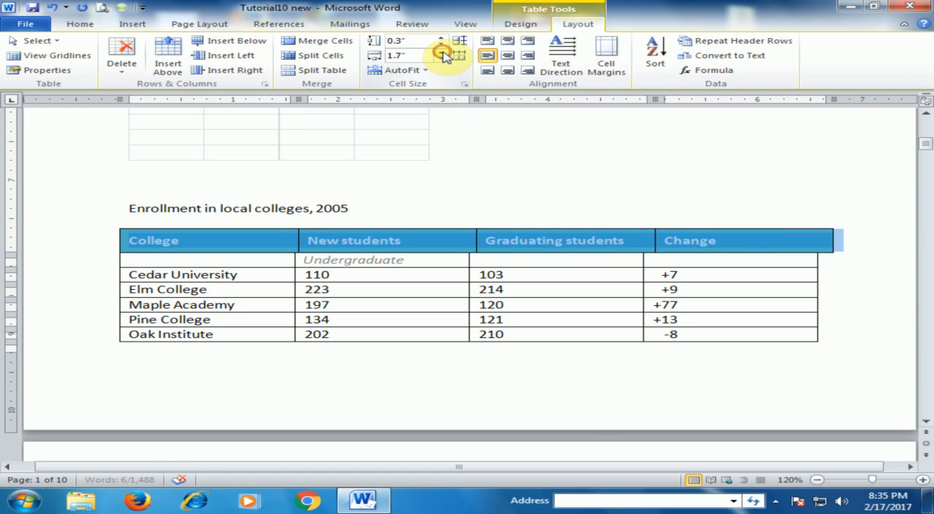
# Undo the width changes made to the enrollment table's header row
pyautogui.click(428, 287)
pyautogui.hotkey('ctrl', 'z')
pyautogui.hotkey('ctrl', 'z')
pyautogui.hotkey('ctrl', 'z')
pyautogui.hotkey('ctrl', 'z')
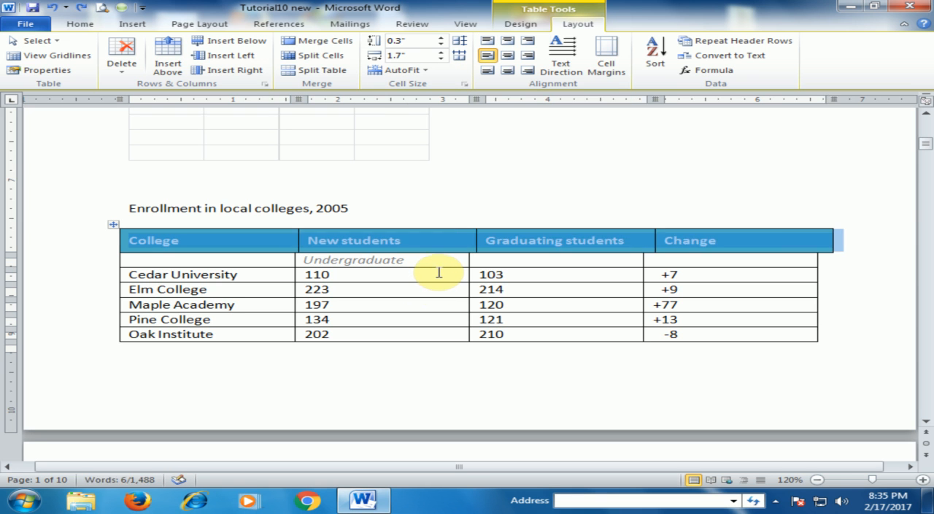
pyautogui.hotkey('ctrl', 'z')
pyautogui.hotkey('ctrl', 'z')
pyautogui.hotkey('ctrl', 'z')
pyautogui.click(417, 277)
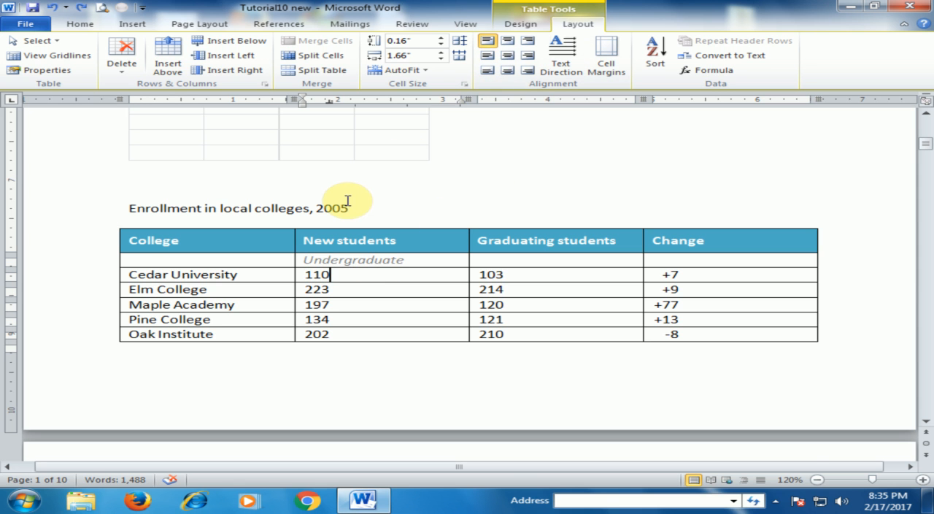
# Apply a table style with a solid purple header and a thin purple outline to the whole enrollment table
pyautogui.scroll(3, 374, 196)
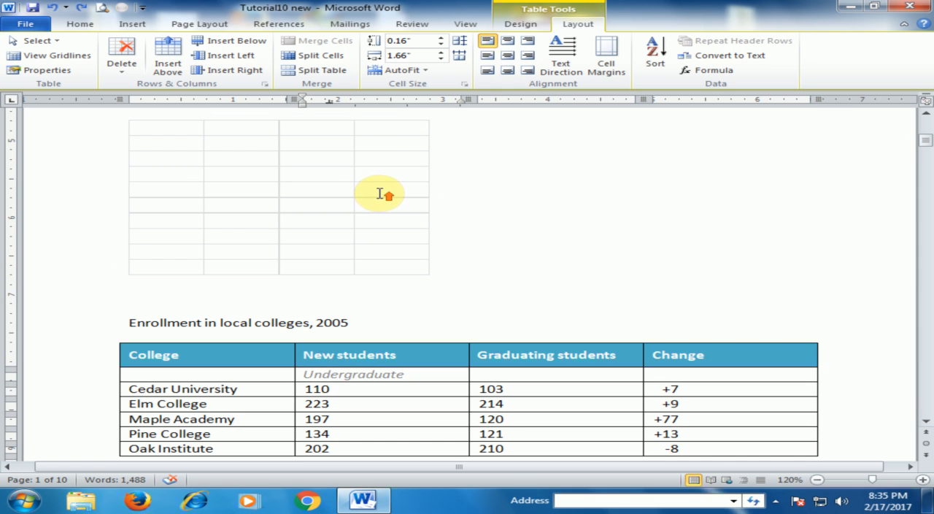
pyautogui.scroll(3, 380, 191)
pyautogui.scroll(-6, 380, 191)
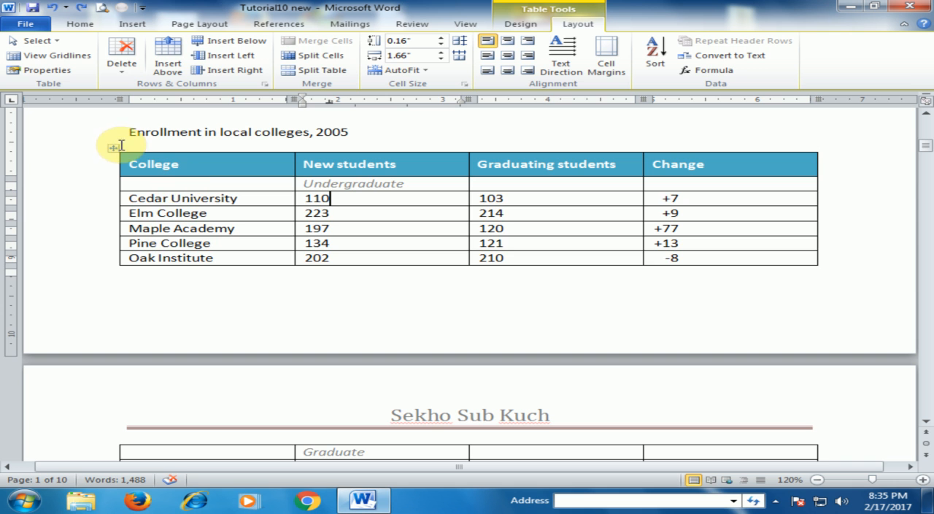
pyautogui.click(113, 148)
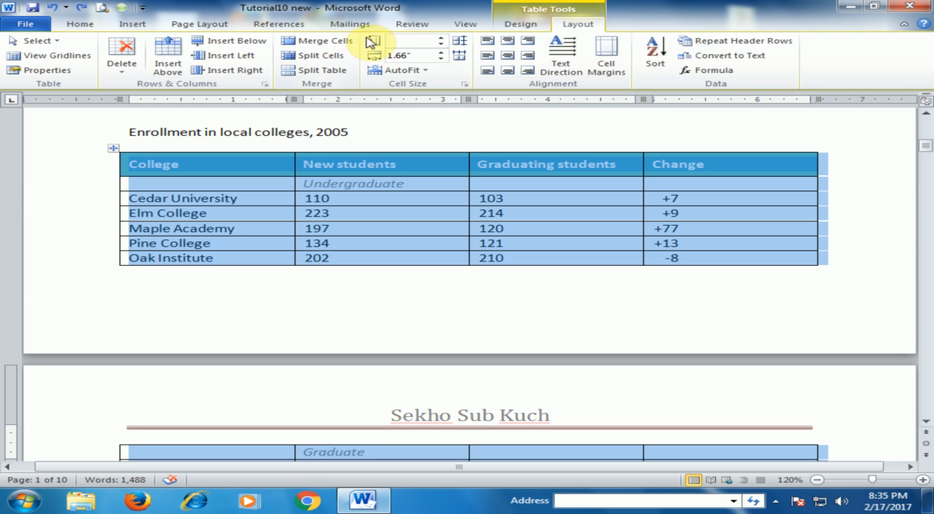
pyautogui.click(523, 23)
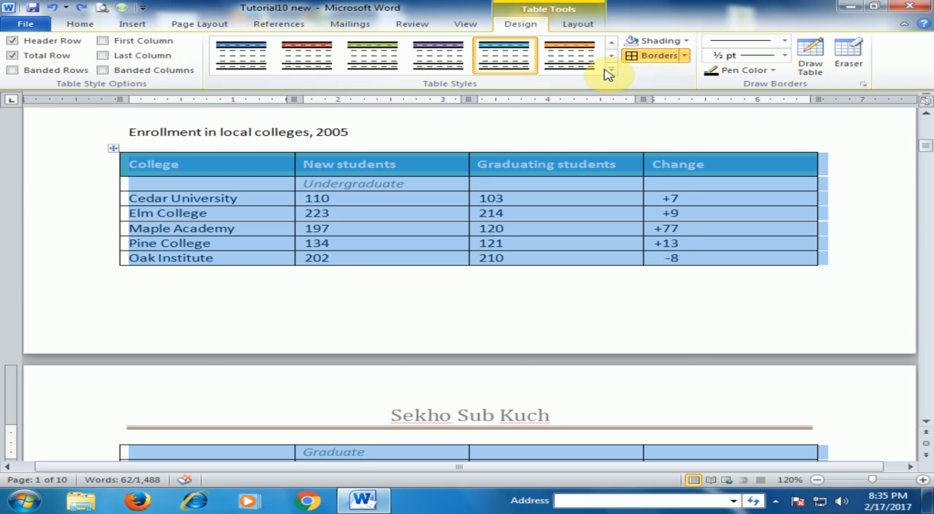
pyautogui.click(611, 69)
pyautogui.click(521, 161)
pyautogui.click(234, 232)
pyautogui.scroll(-2, 241, 187)
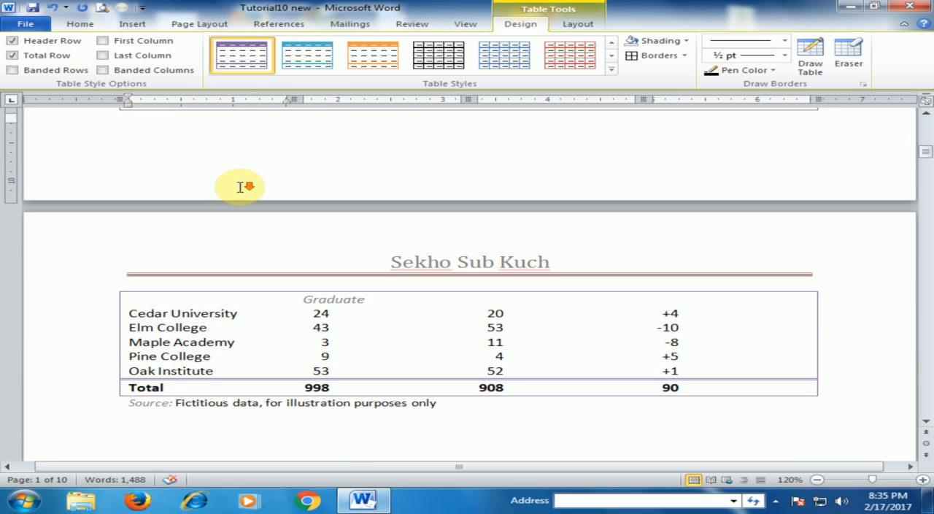
pyautogui.scroll(2, 241, 186)
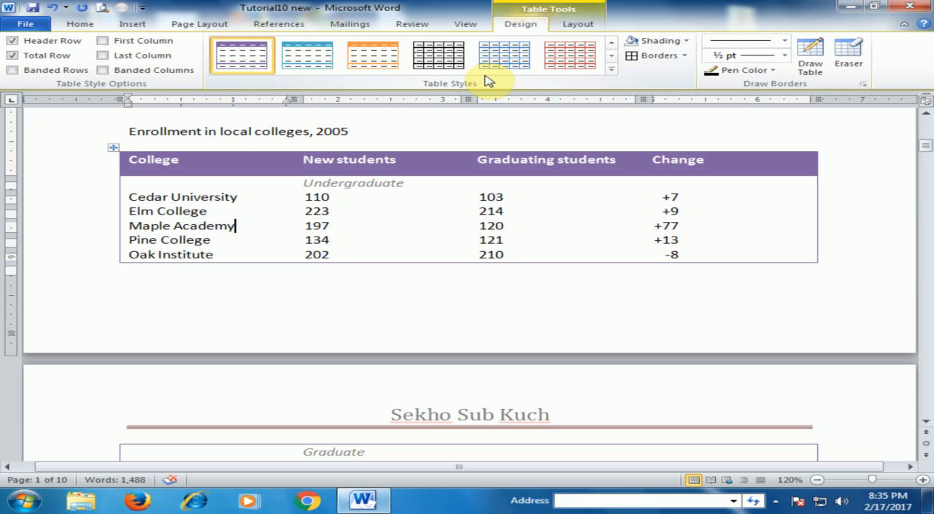
# Shade all cells of the empty three-column, four-row table above the enrollment table with a light orange theme color
pyautogui.scroll(3, 335, 181)
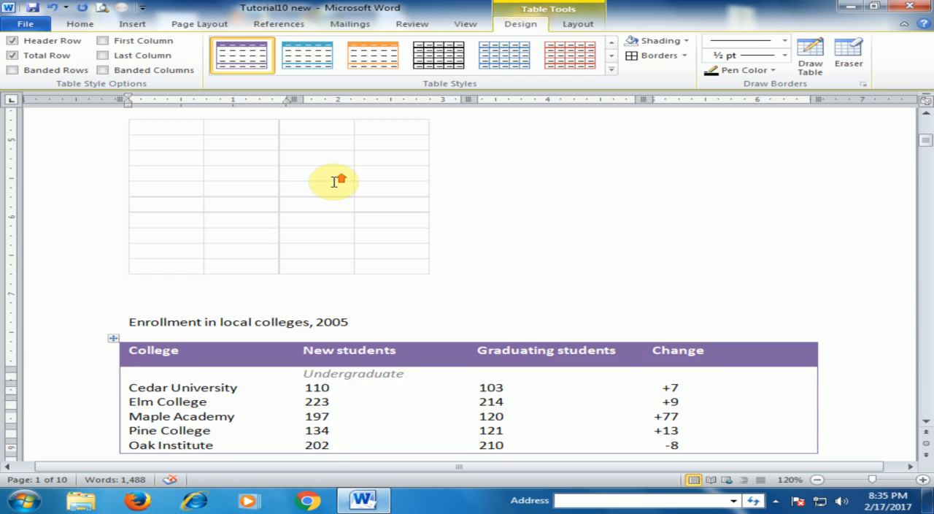
pyautogui.scroll(2, 335, 181)
pyautogui.moveTo(246, 157); pyautogui.dragTo(609, 204)
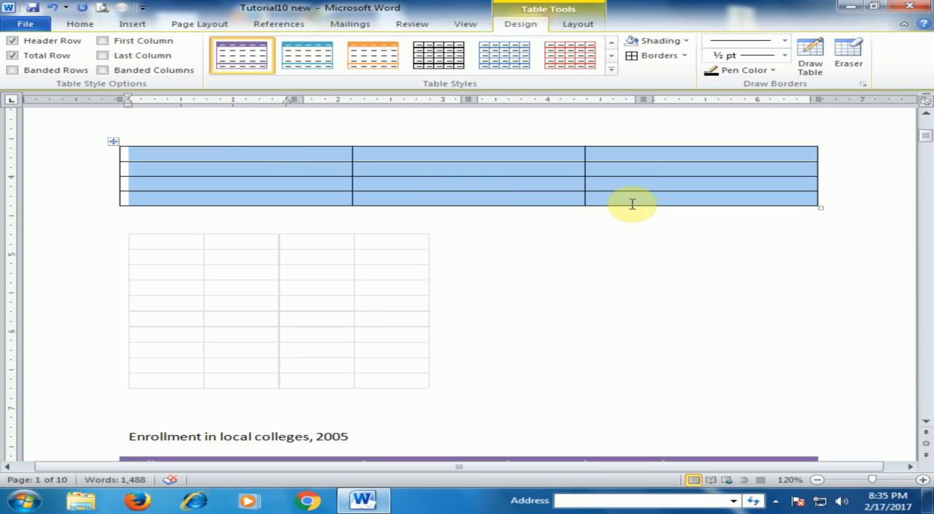
pyautogui.click(685, 41)
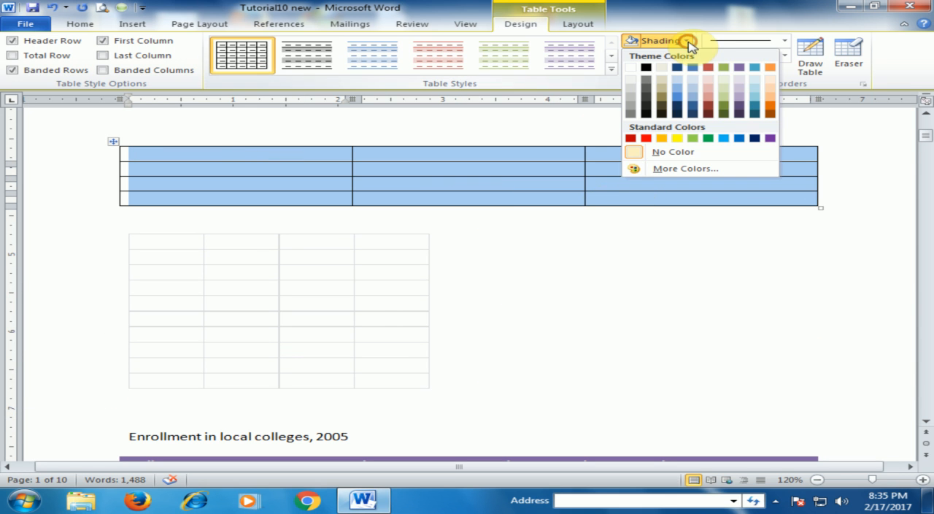
pyautogui.click(771, 89)
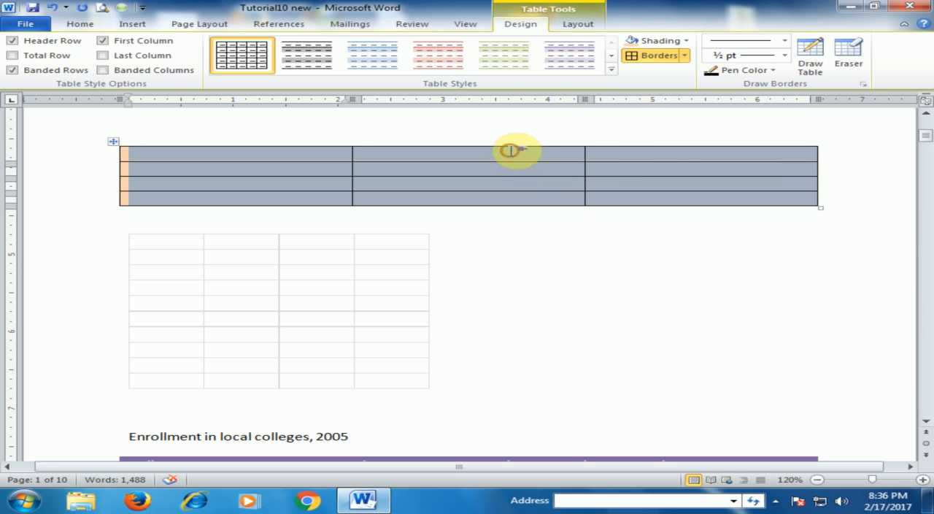
pyautogui.click(511, 153)
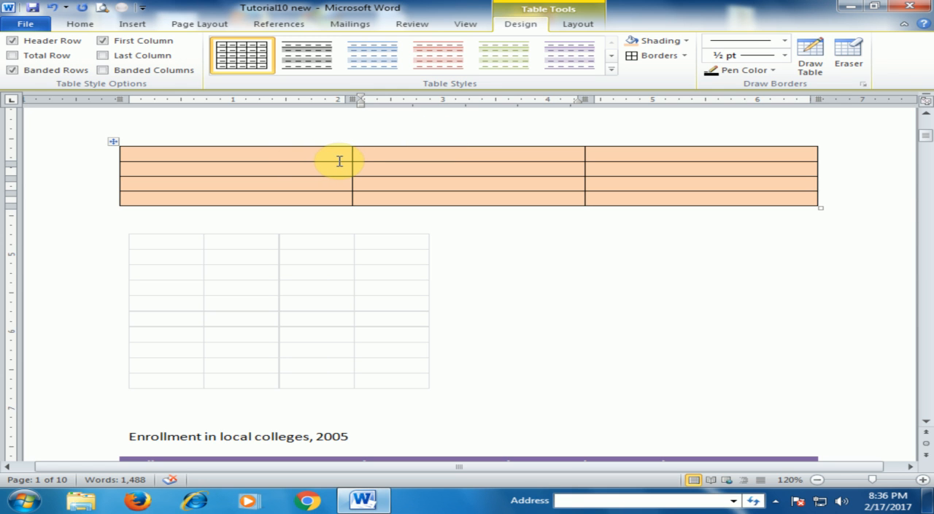
pyautogui.scroll(6, 339, 162)
pyautogui.scroll(-4, 344, 161)
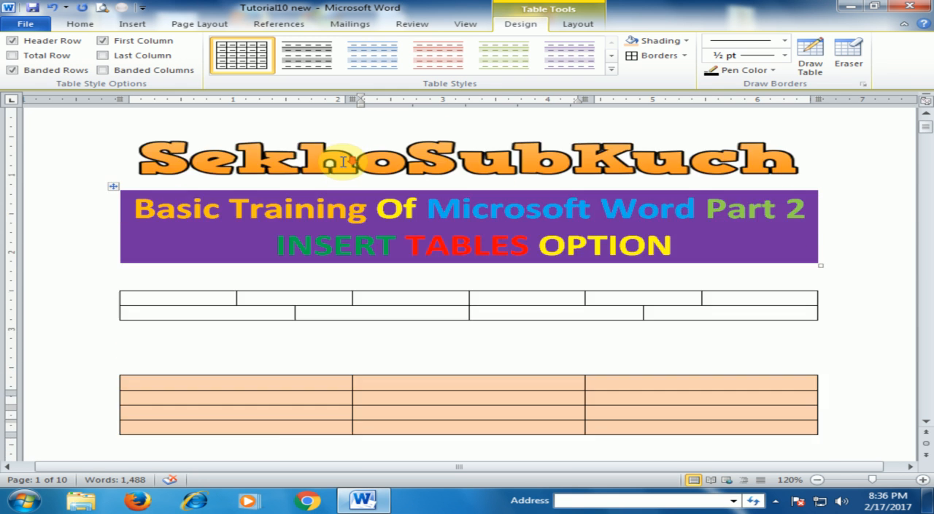
pyautogui.scroll(-4, 343, 162)
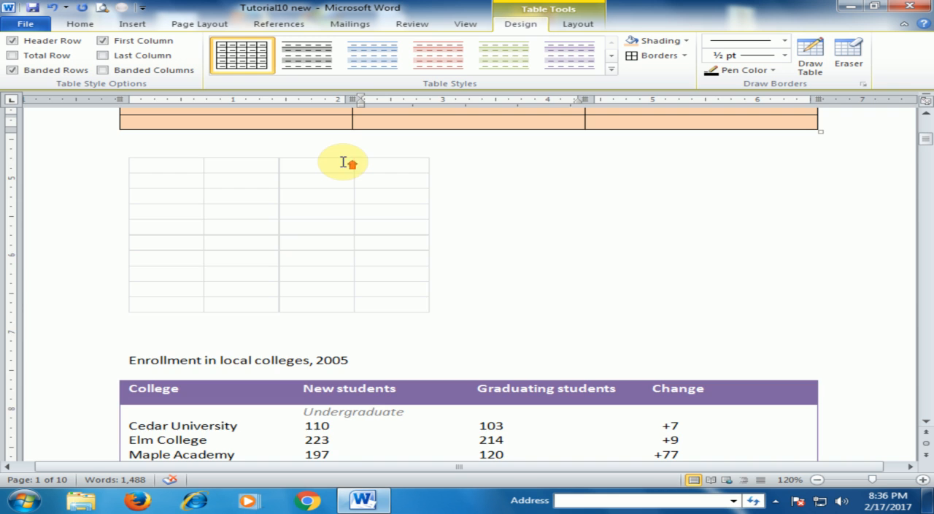
pyautogui.scroll(4, 344, 161)
pyautogui.scroll(-1, 343, 161)
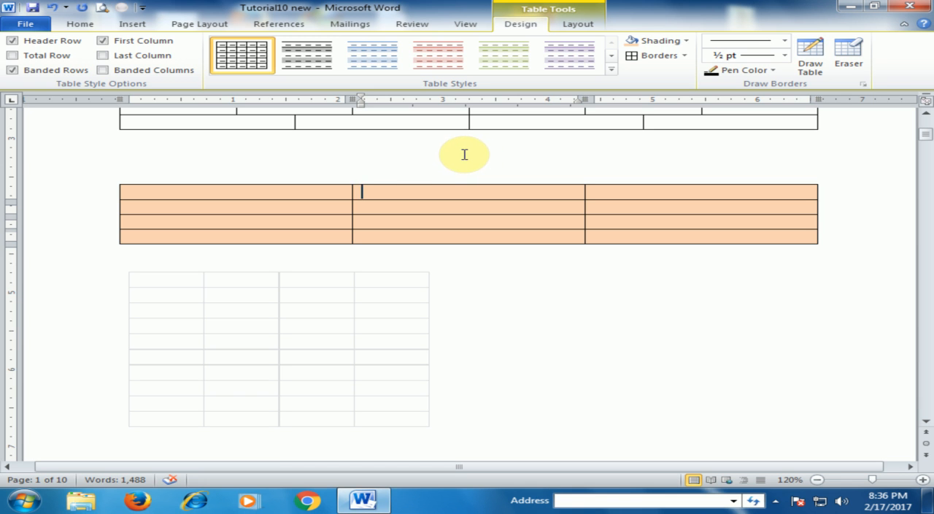
pyautogui.scroll(3, 468, 149)
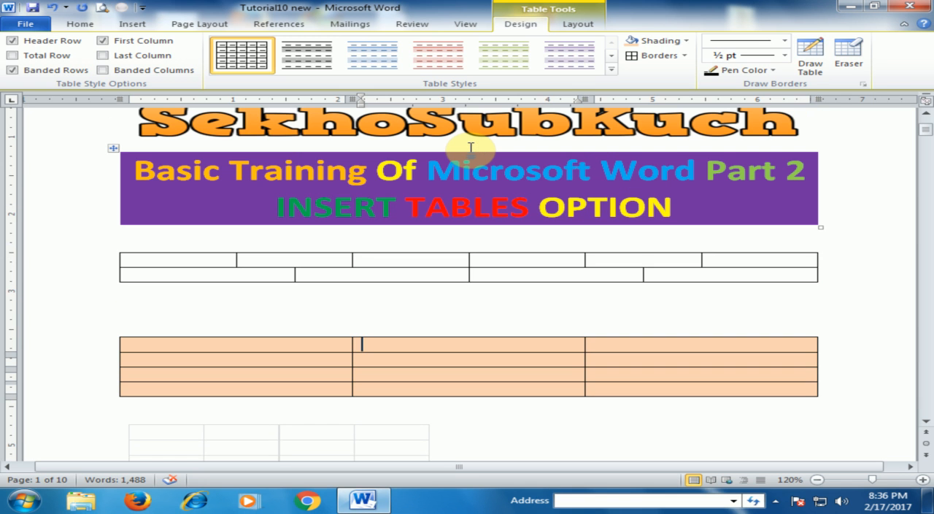